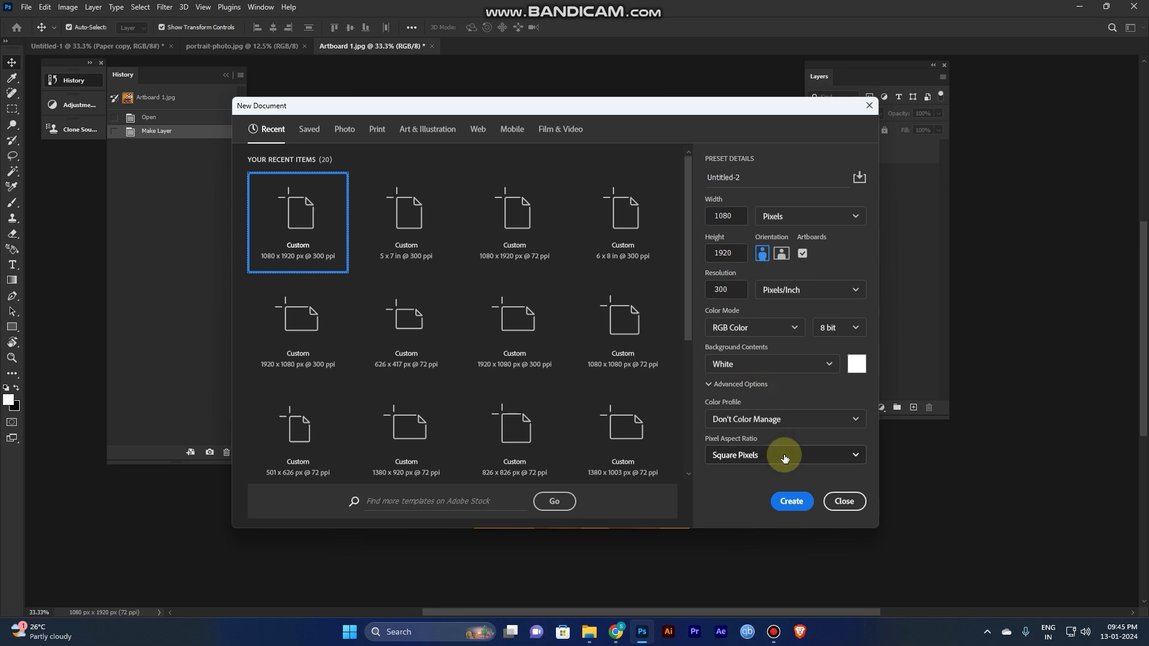
Step: Create a 1080 x 1920 px, 300 ppi portrait document with an artboard
click(791, 501)
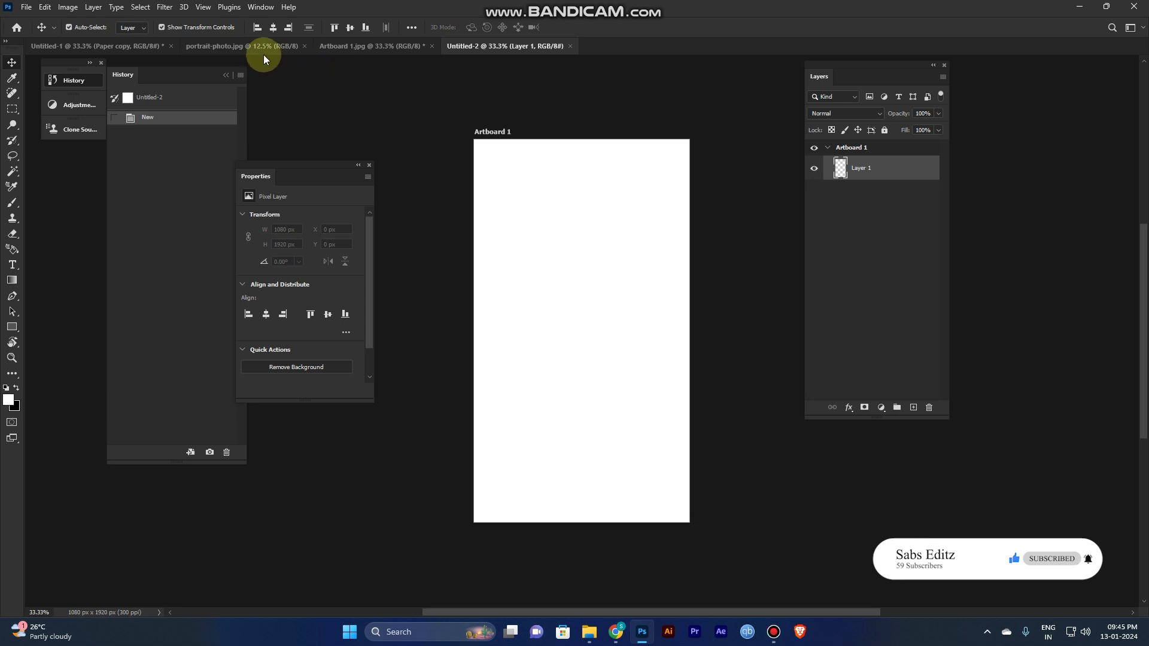
Step: Copy the yellow-background portrait layer from Artboard 1.jpg onto the new artboard
click(360, 50)
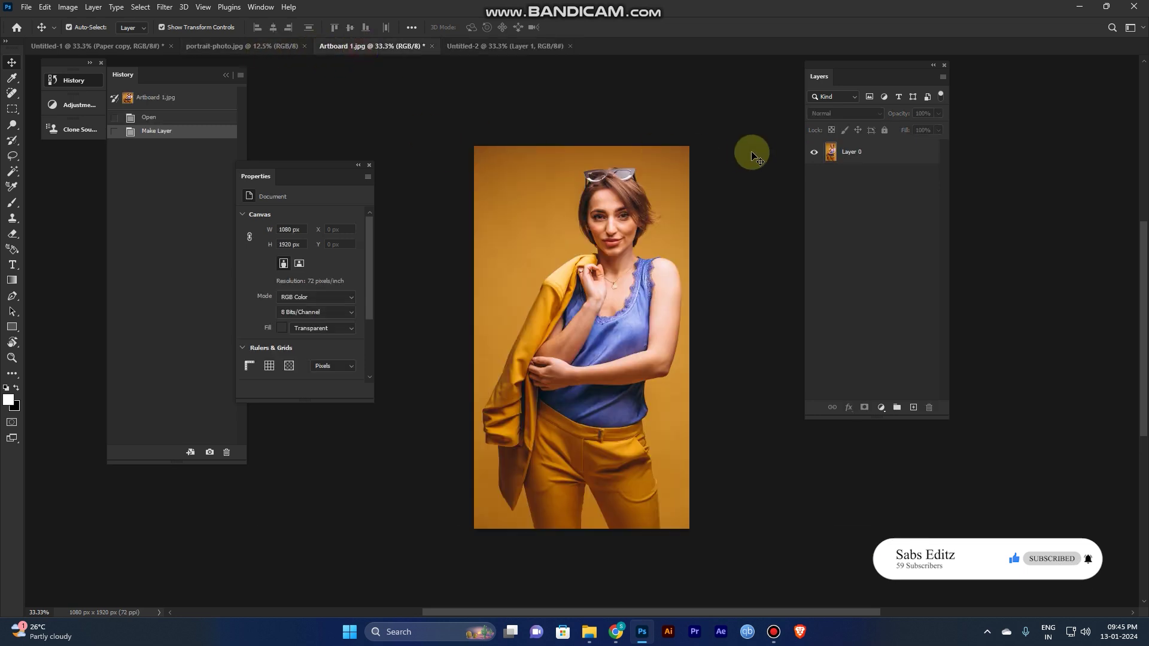
drag(613, 420, 583, 411)
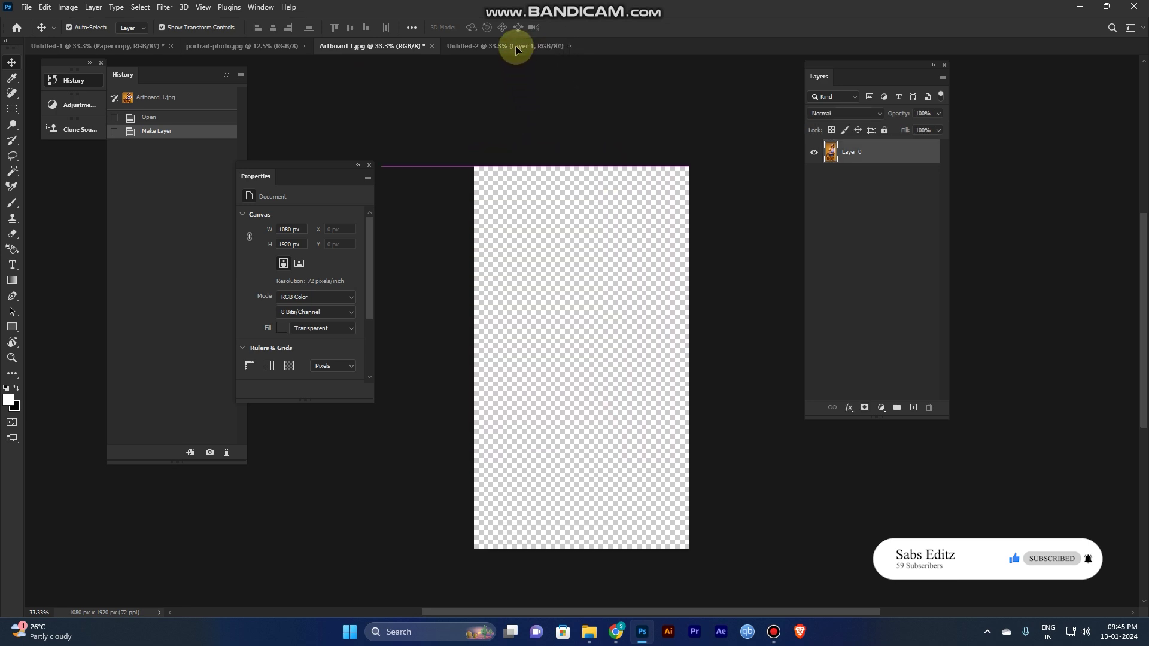
drag(583, 333, 583, 333)
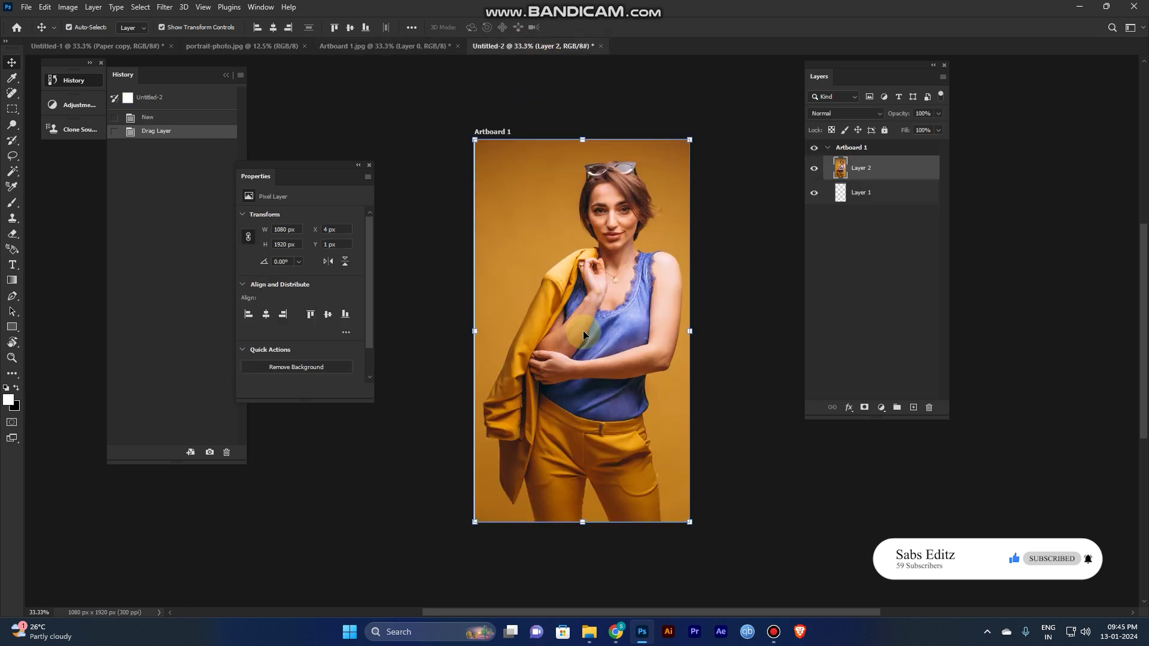
Step: Centre the portrait horizontally and vertically, and delete the blank Layer 1
click(875, 238)
click(669, 271)
click(266, 313)
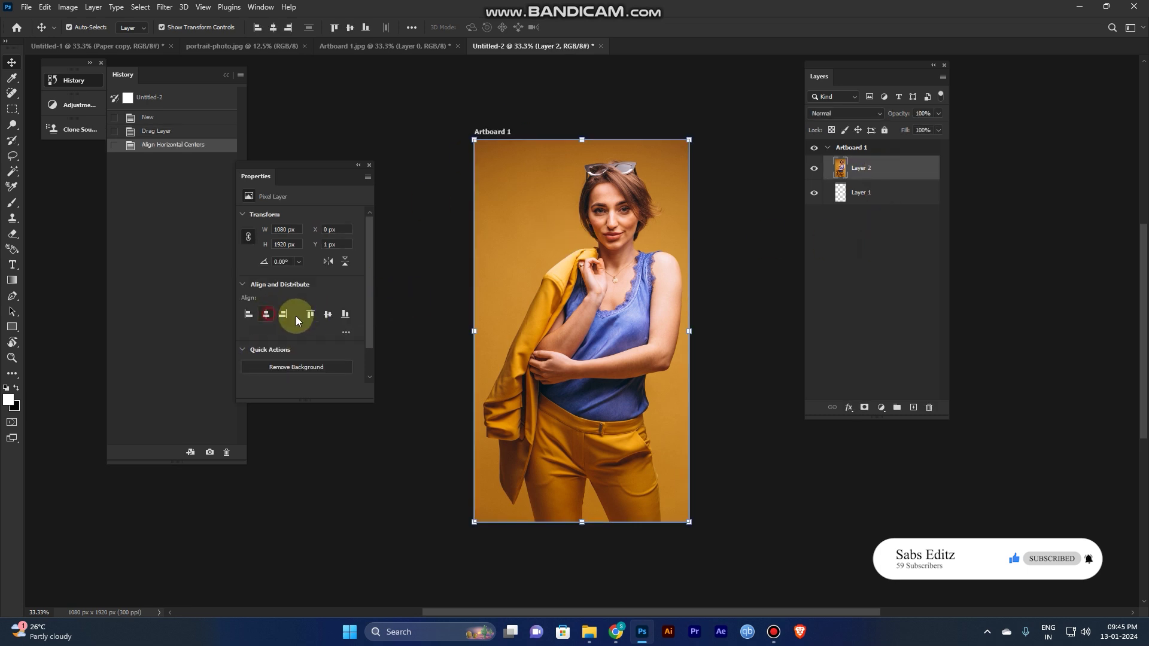
click(328, 313)
click(875, 297)
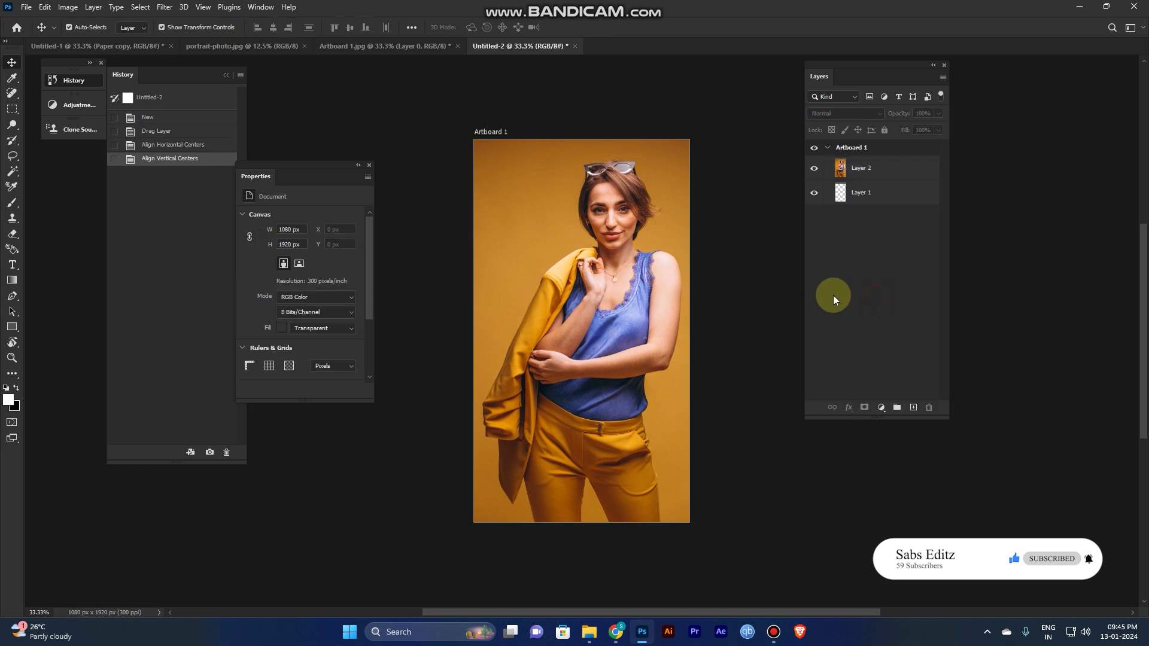
drag(862, 193, 930, 406)
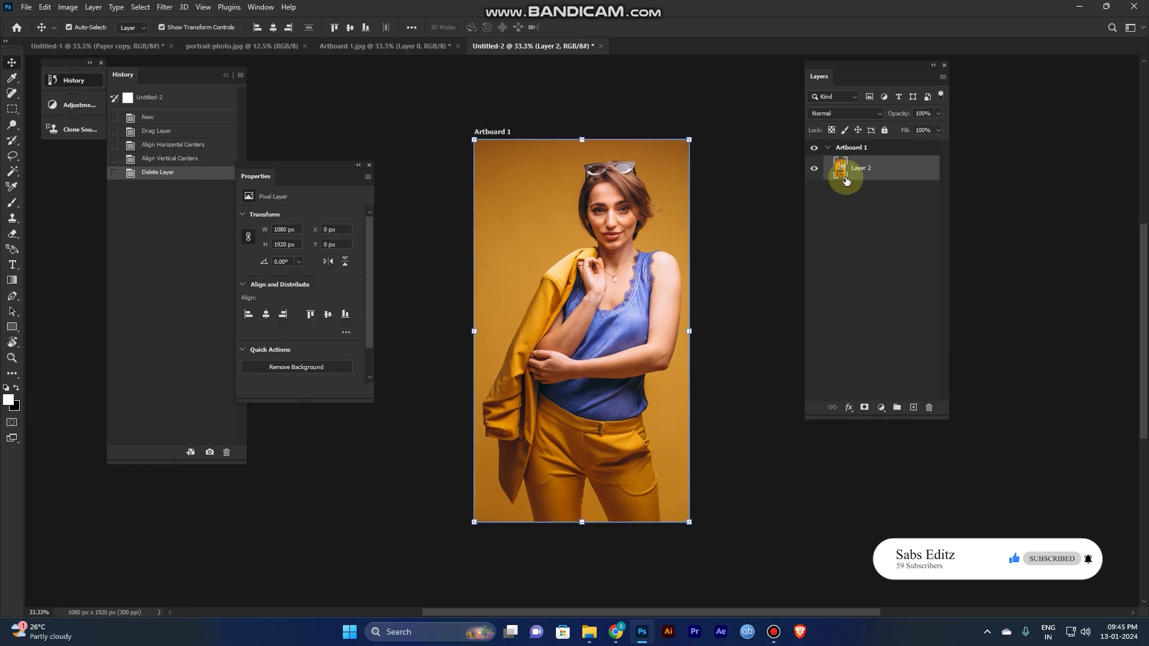
click(852, 238)
Step: Rename the portrait layer (Layer 2) to BG
click(863, 169)
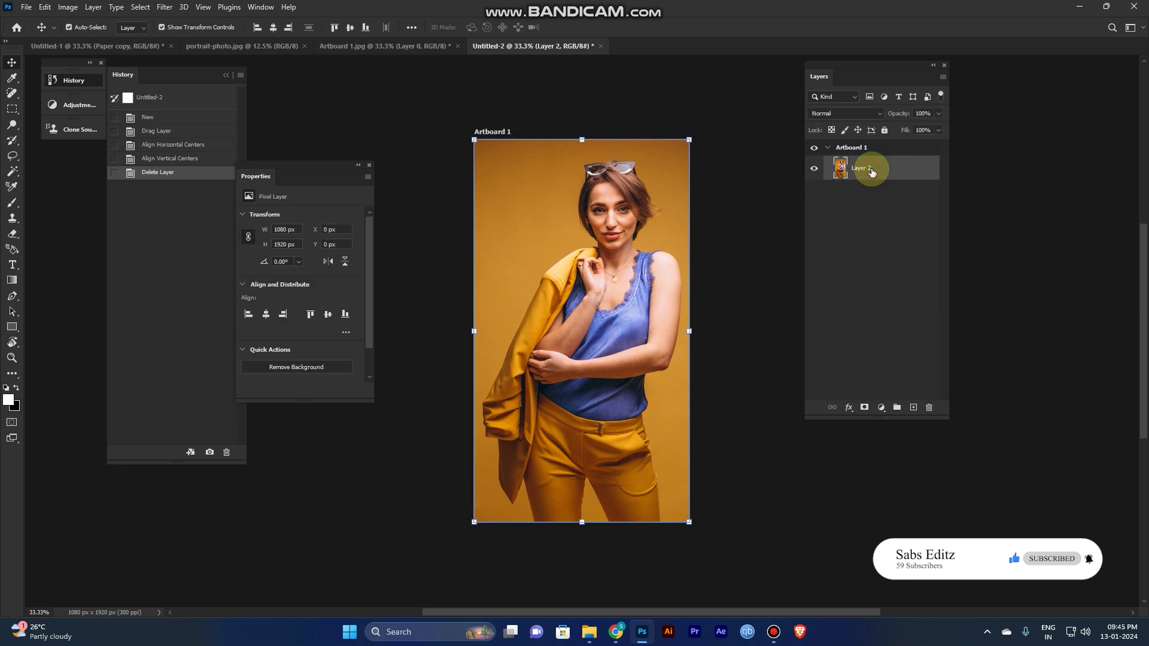
drag(867, 65, 827, 80)
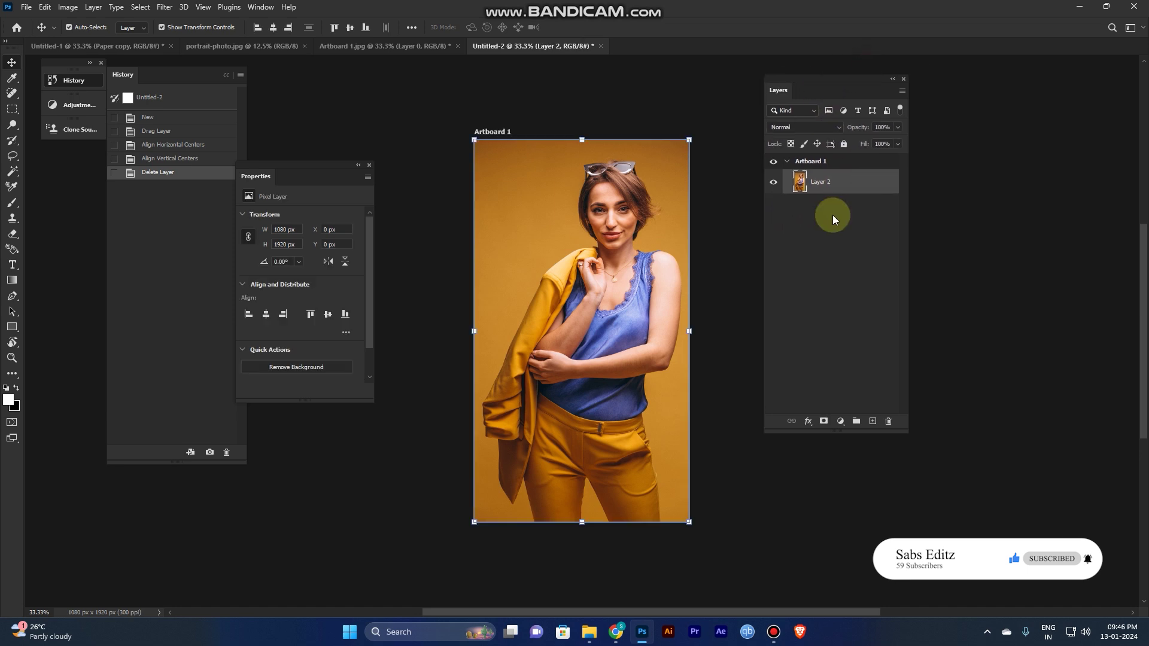
double_click(822, 181)
text(BG)
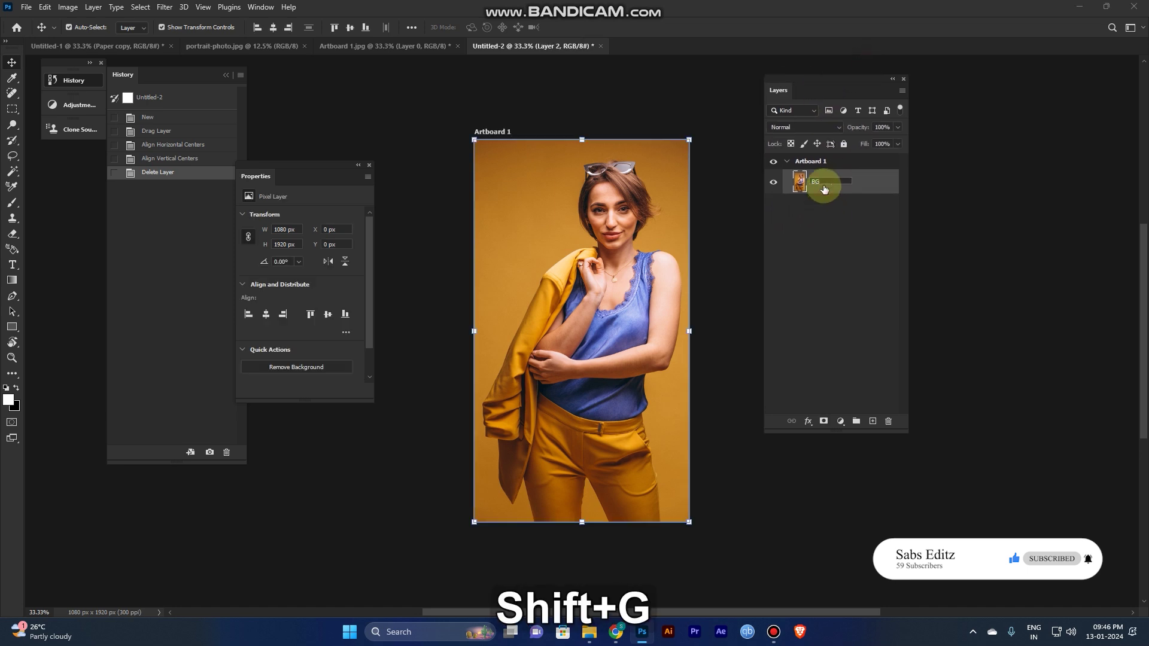
key(Return)
click(825, 241)
Step: Convert the BG layer to a smart object and open its BG.psb contents
click(826, 181)
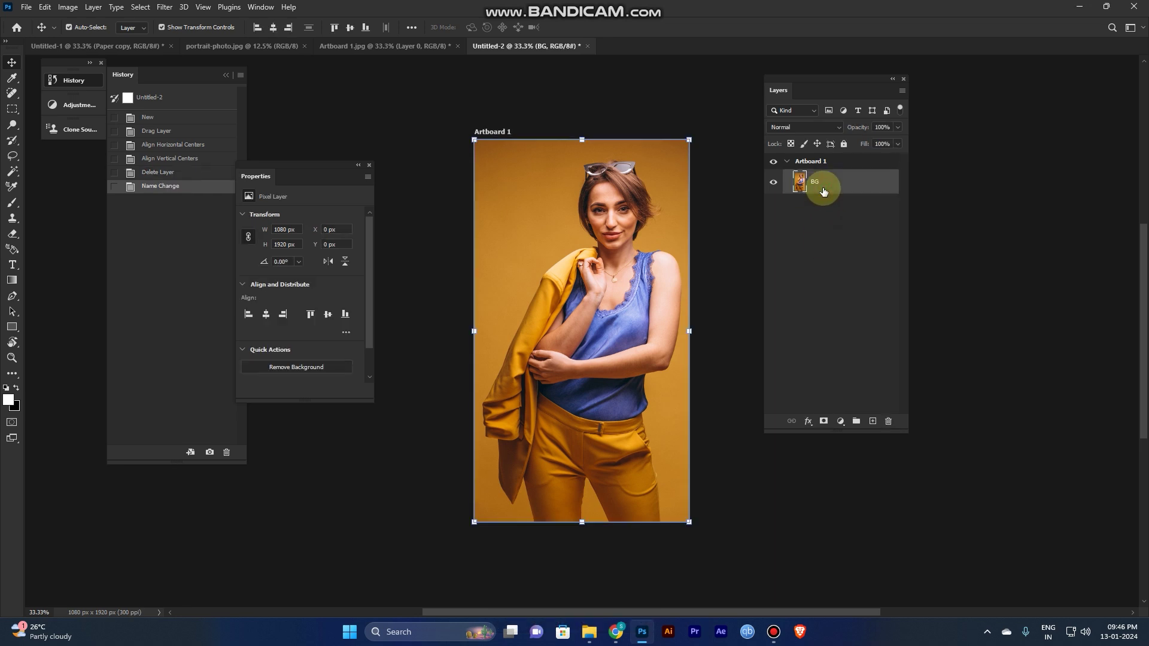
right_click(826, 182)
click(863, 313)
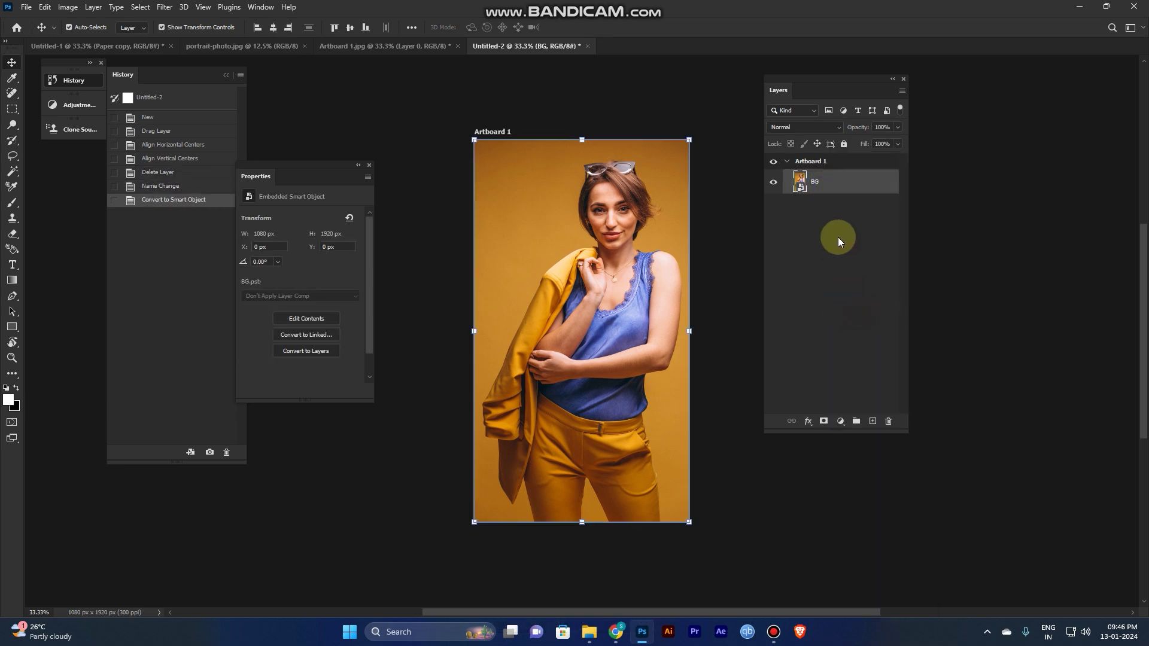
click(830, 194)
click(830, 194)
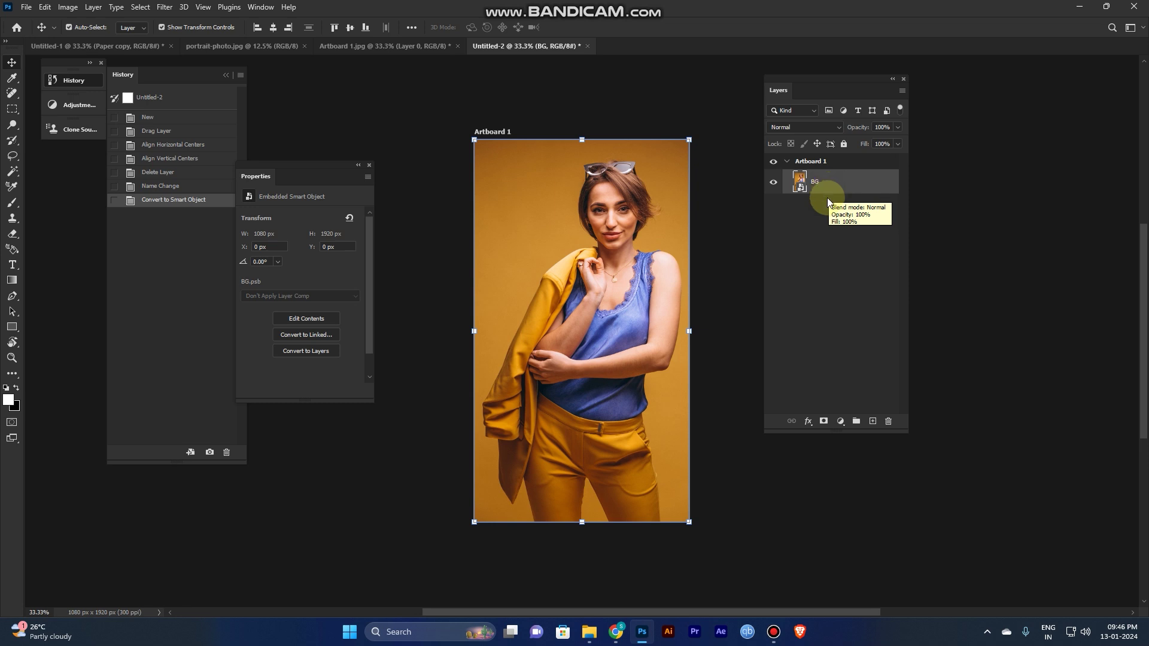
ctrl+click(827, 195)
click(827, 191)
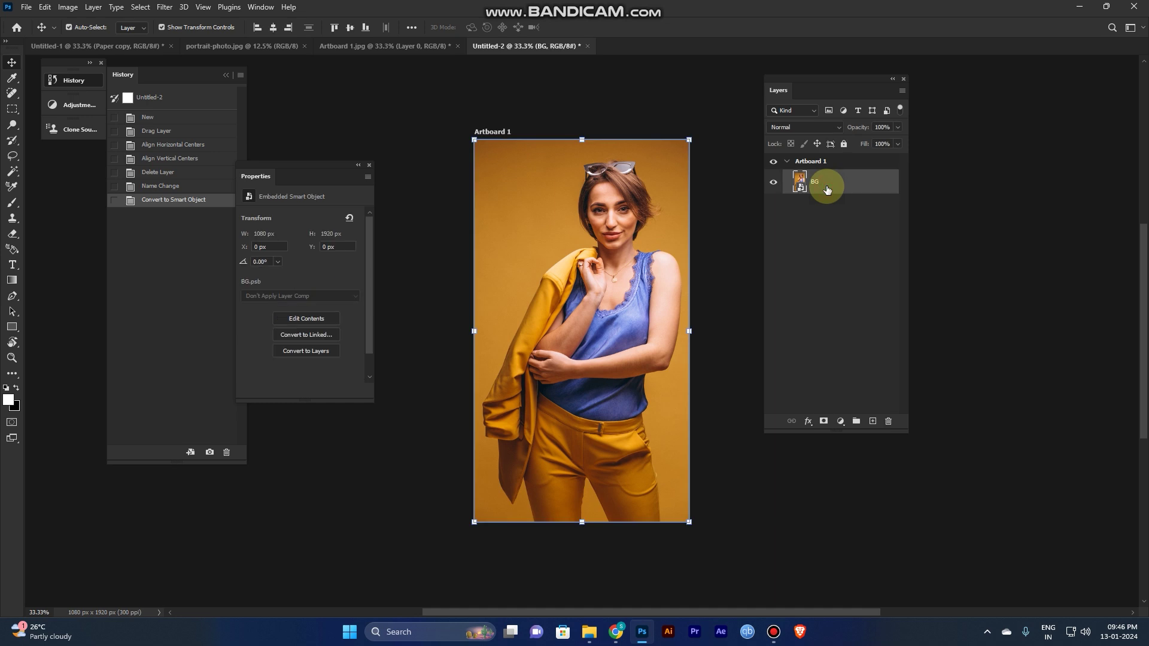
click(818, 232)
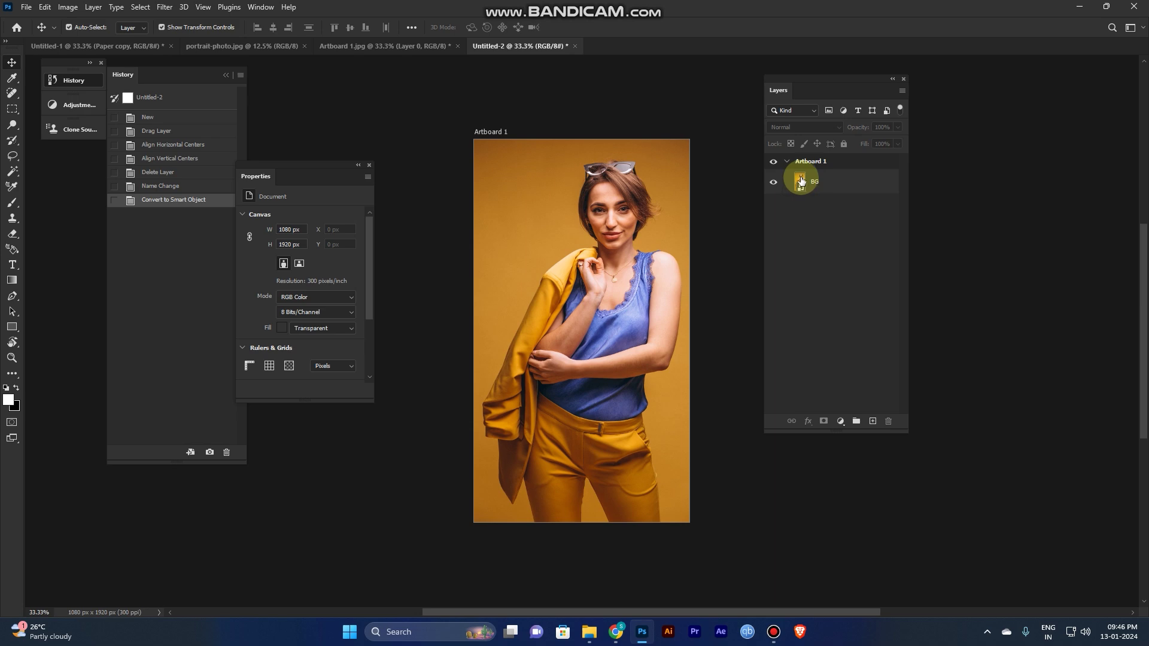
click(833, 190)
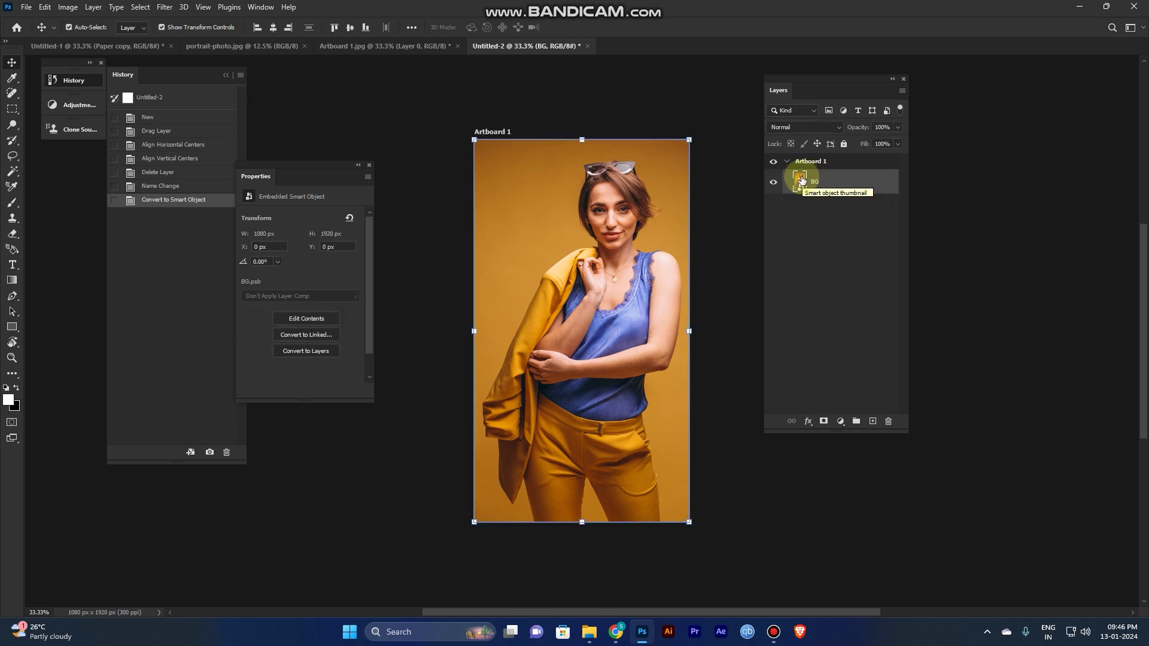
double_click(801, 182)
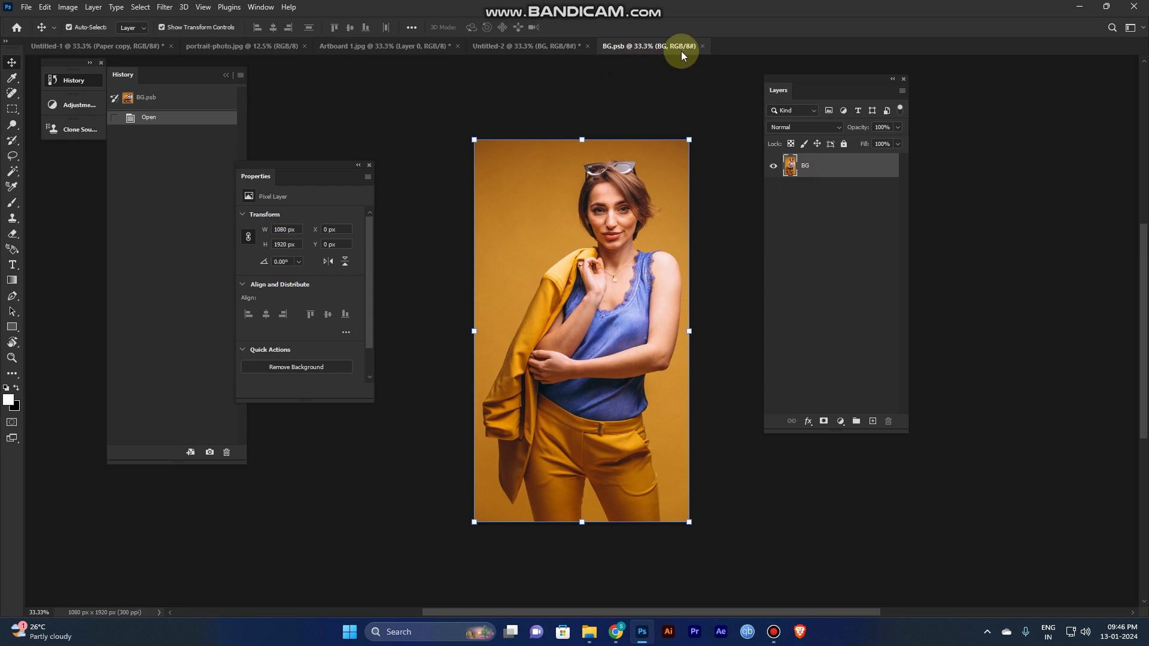
Step: Close and reopen BG.psb, then return to the Untitled-2 template document
click(702, 46)
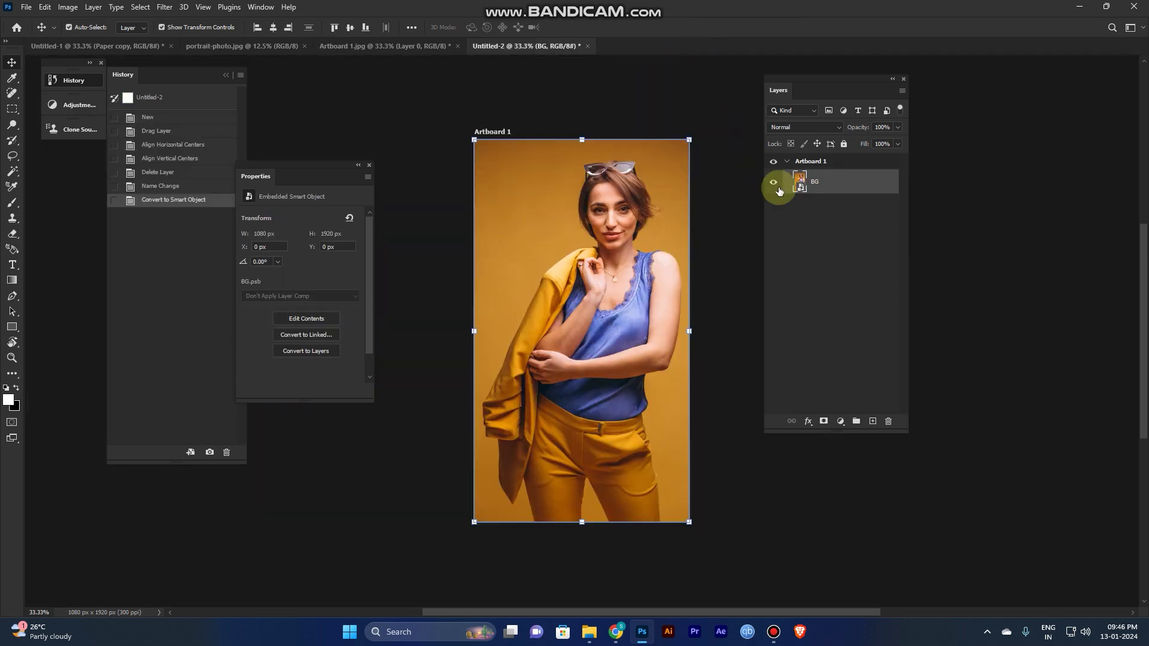
click(827, 207)
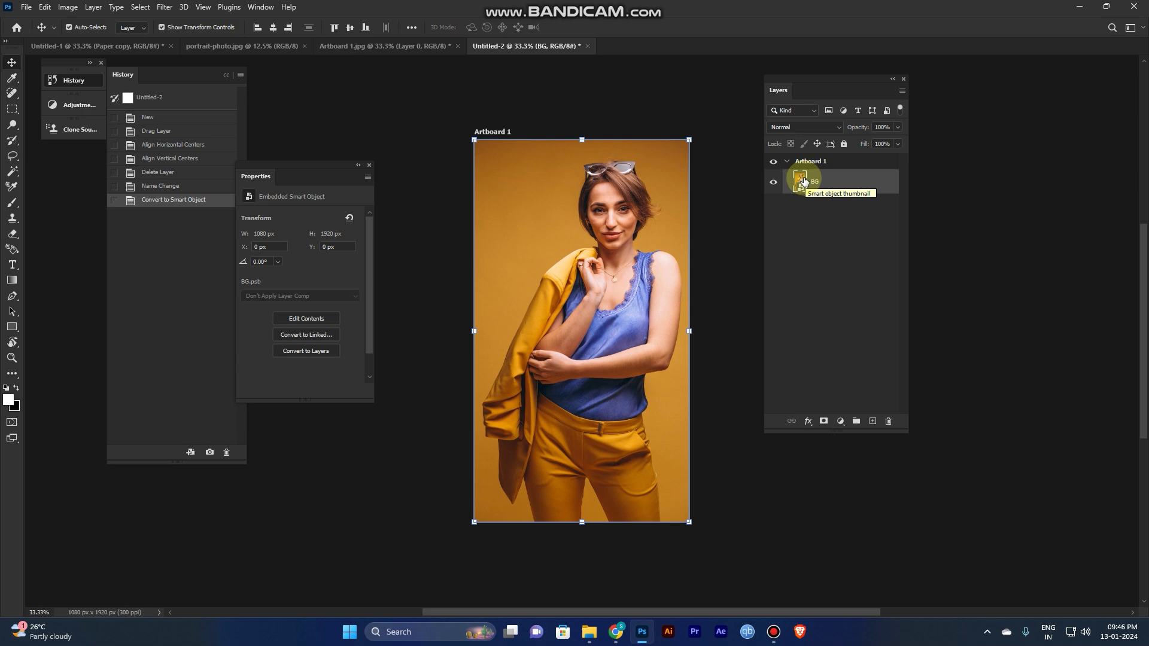
double_click(800, 180)
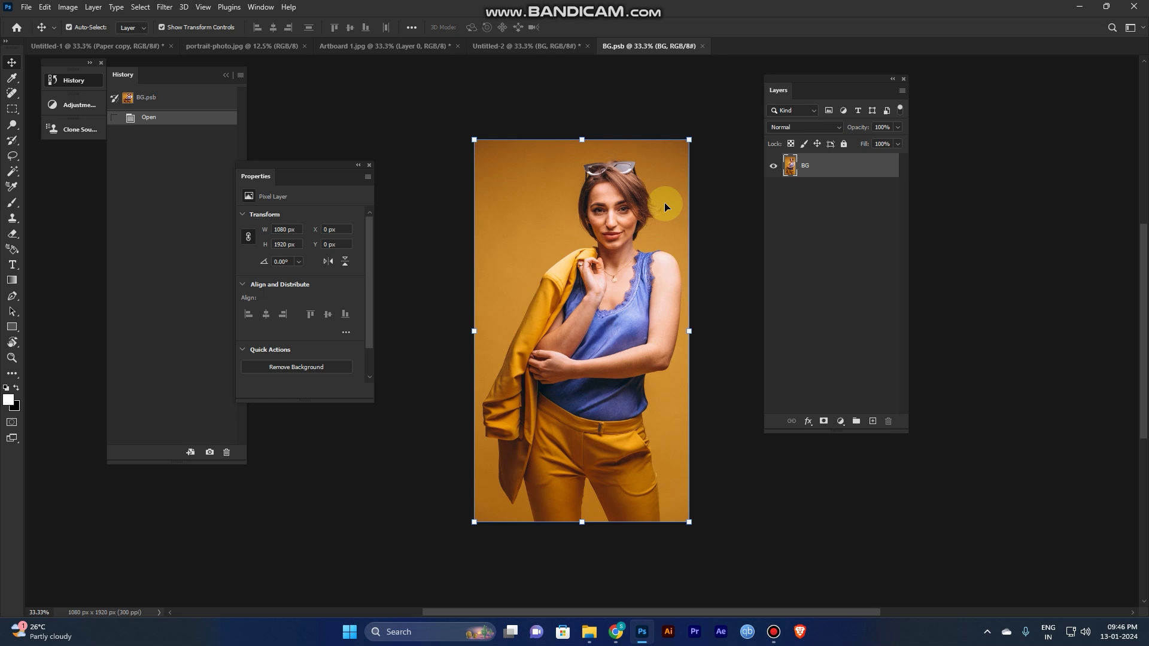
click(547, 50)
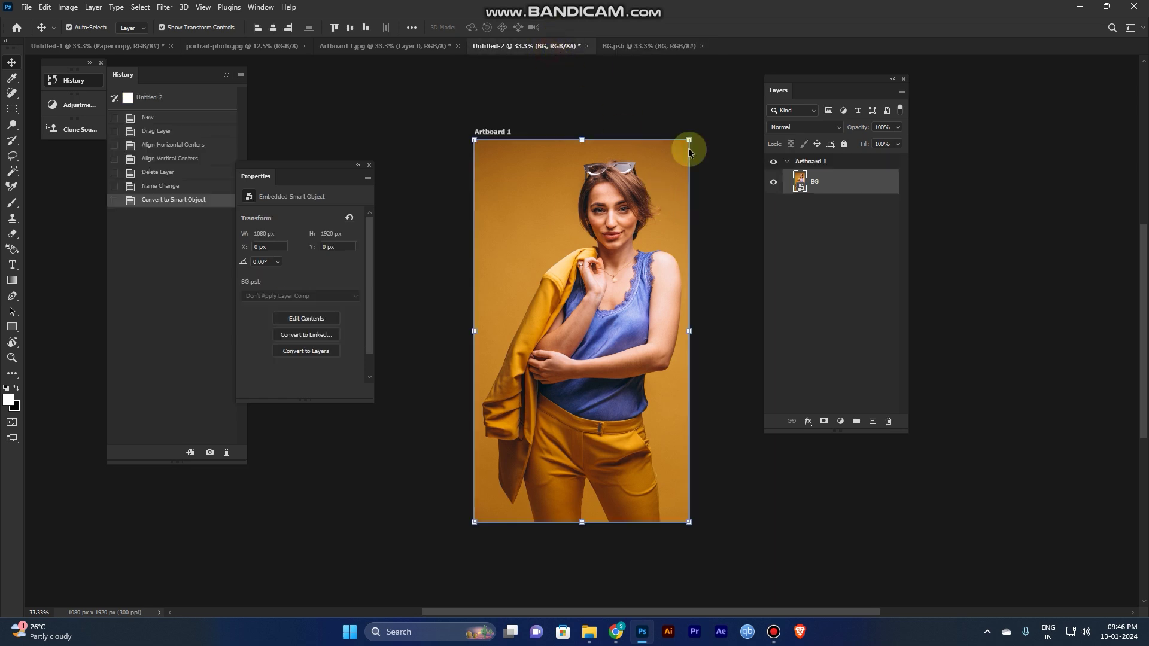
Step: Duplicate the BG smart object layer with Ctrl+J
click(854, 186)
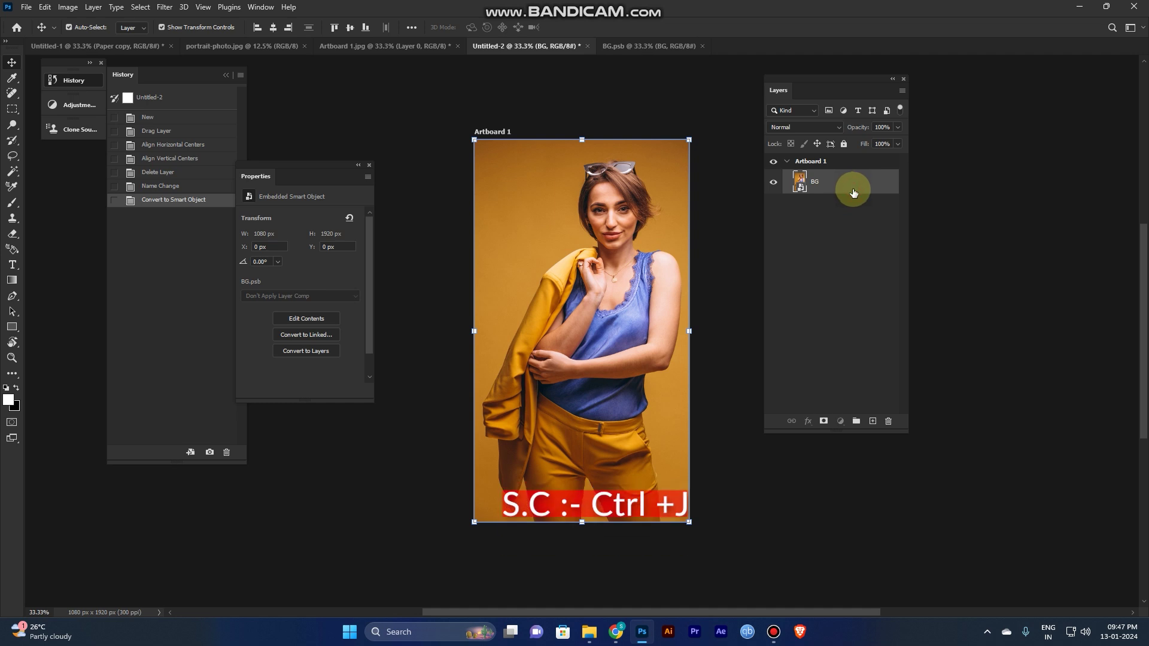
mouse_move(854, 190)
mouse_down()
mouse_move(876, 420)
mouse_move(867, 193)
mouse_up()
key(ctrl)
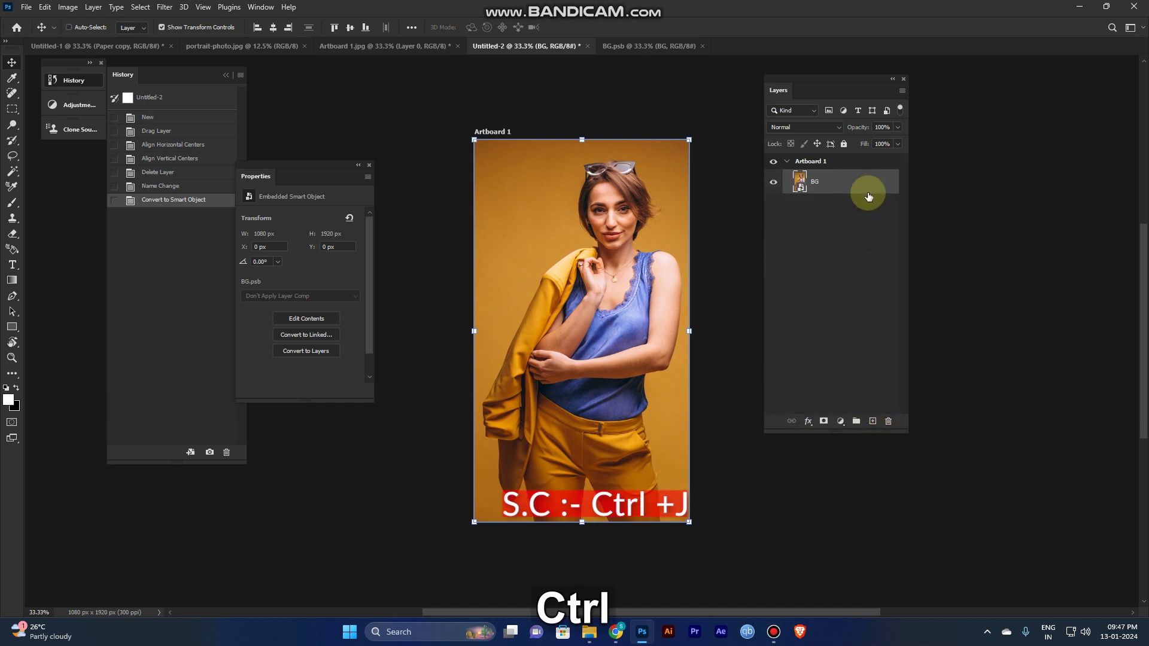
key(ctrl+j)
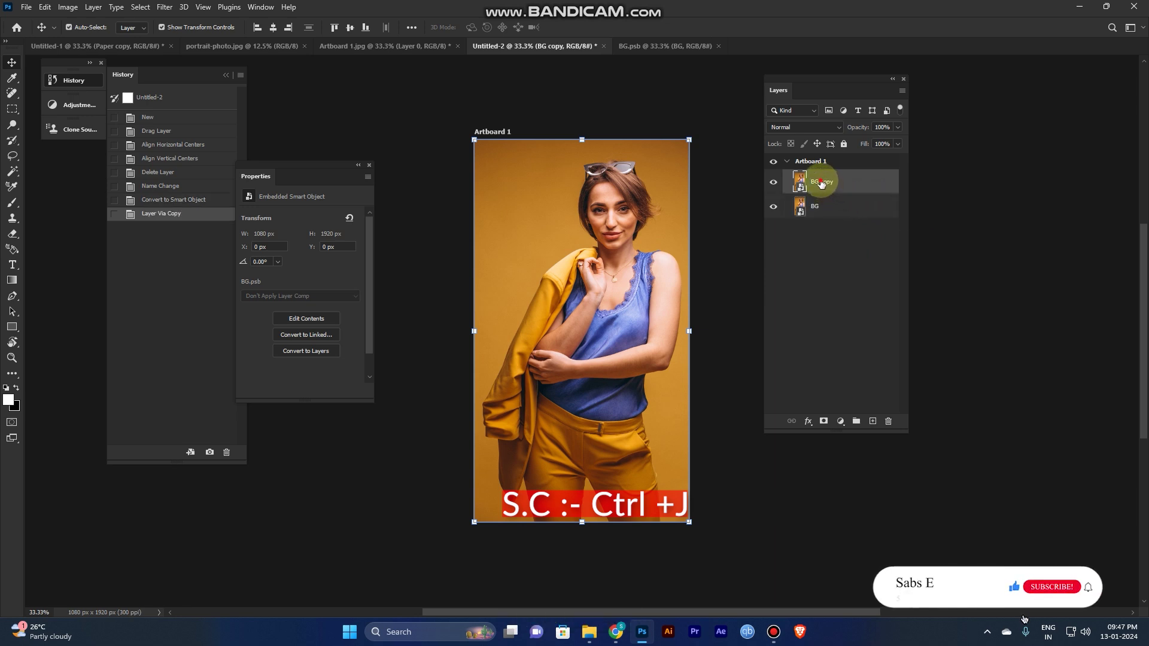
Step: Rename the BG copy to Main, sitting above BG
double_click(819, 183)
text(Mai)
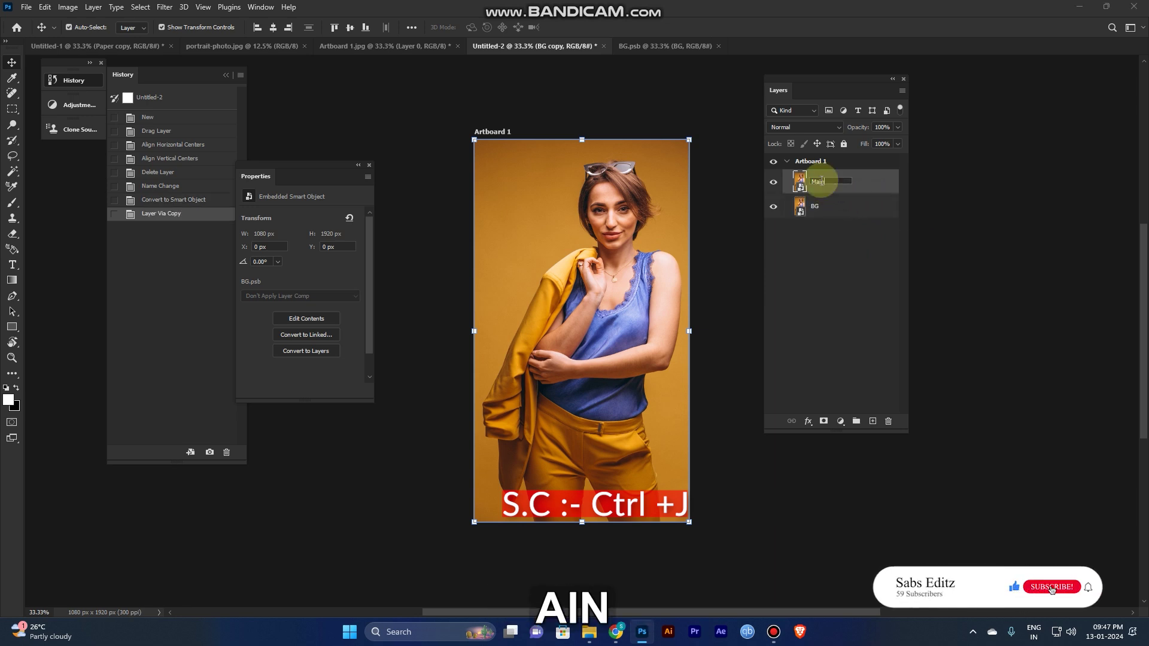
text(n)
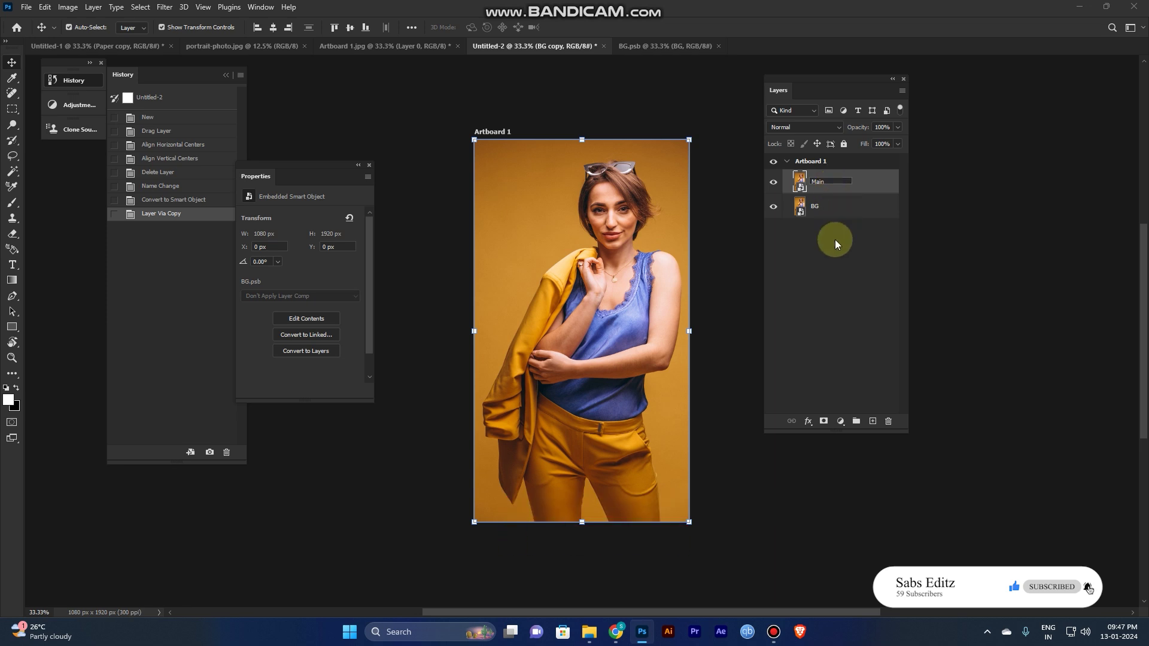
key(Return)
click(821, 183)
click(828, 206)
click(834, 183)
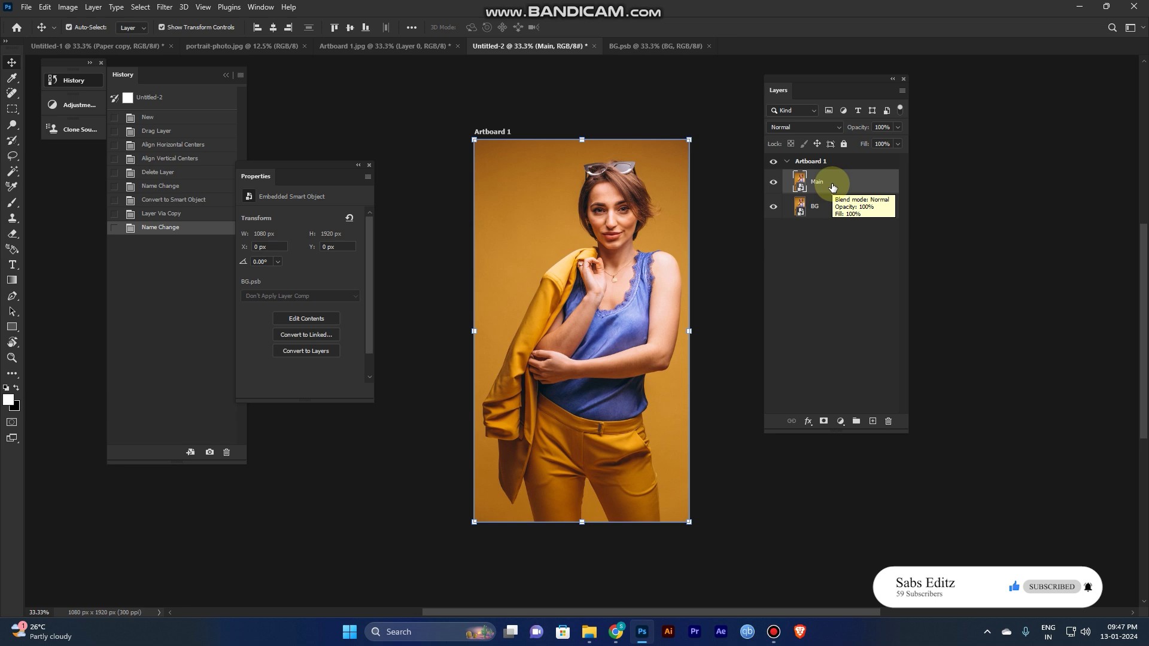
click(833, 206)
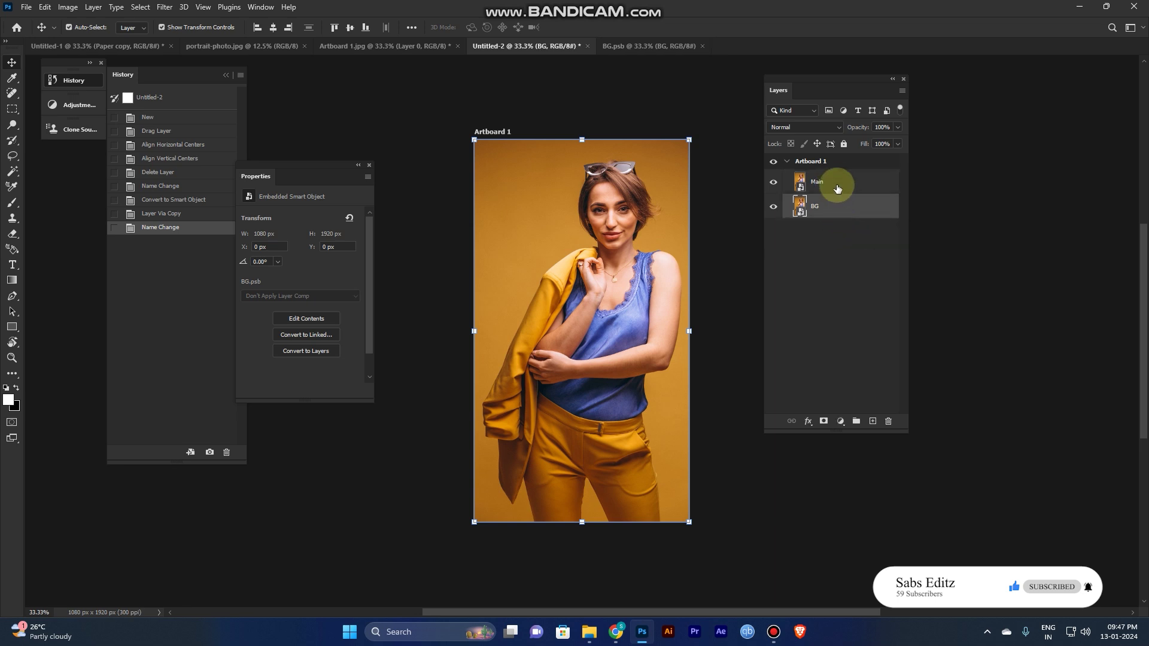
click(836, 186)
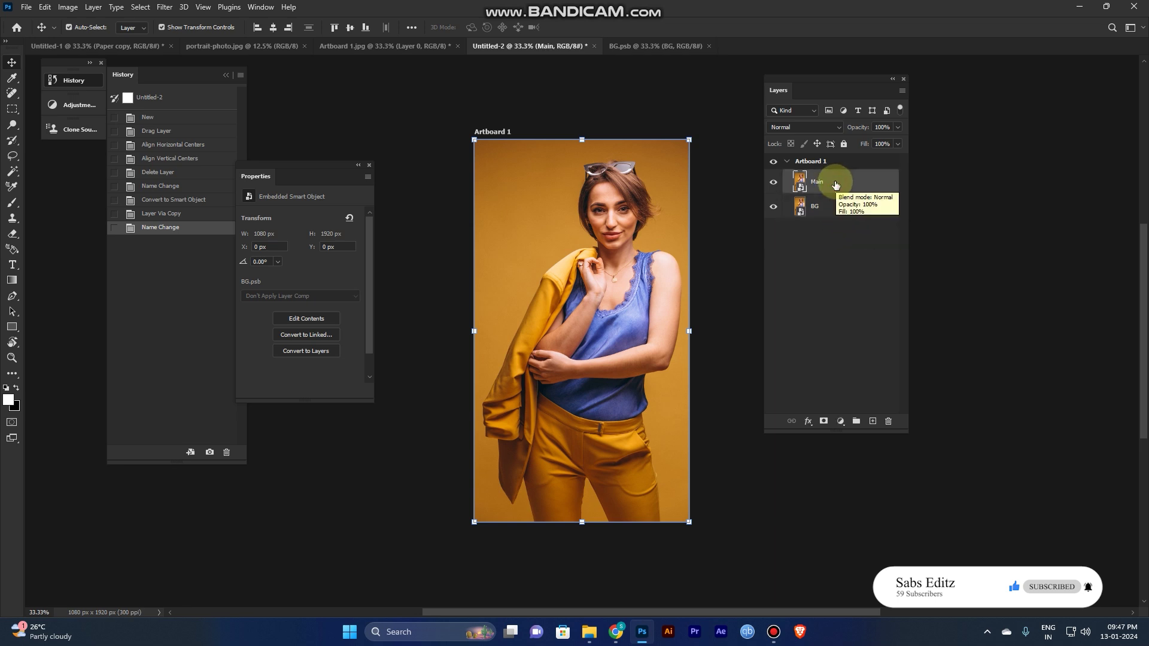
click(836, 205)
click(836, 185)
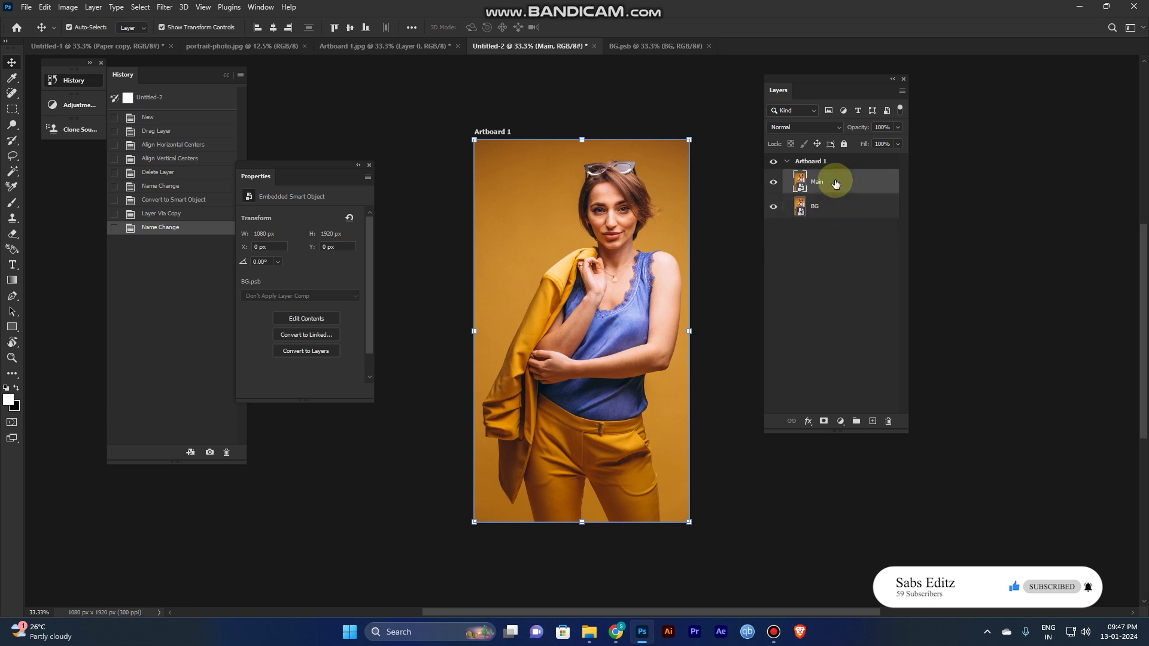
click(836, 206)
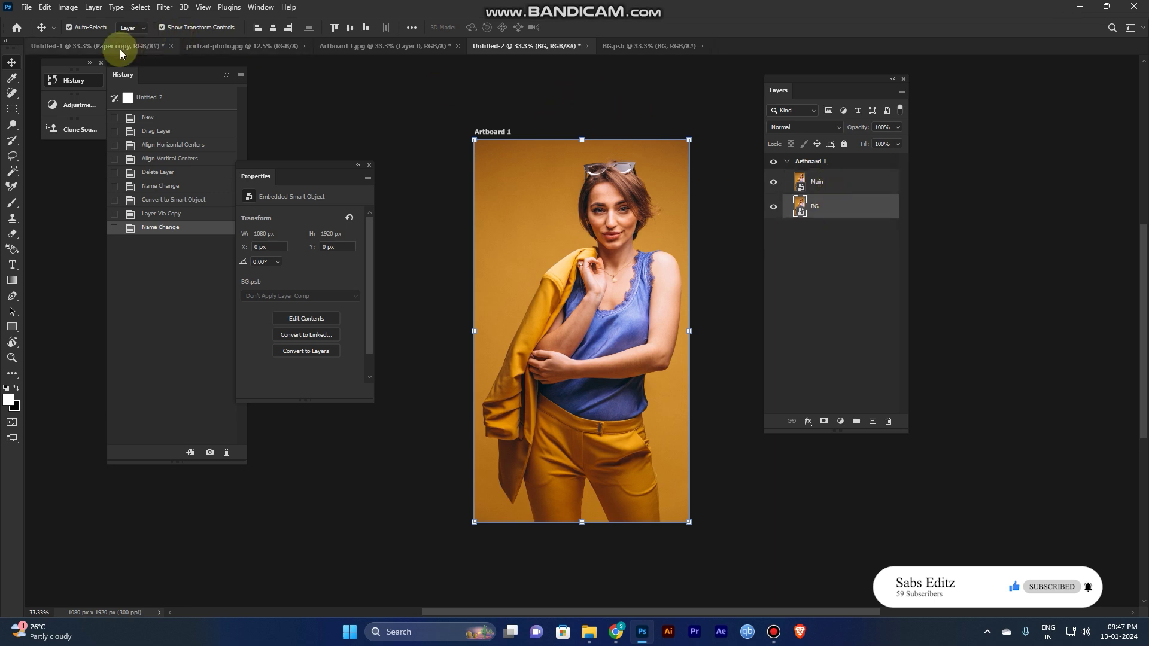
Step: Bring the Paper copy texture from Untitled-1 in between Main and BG, hiding Main
click(98, 46)
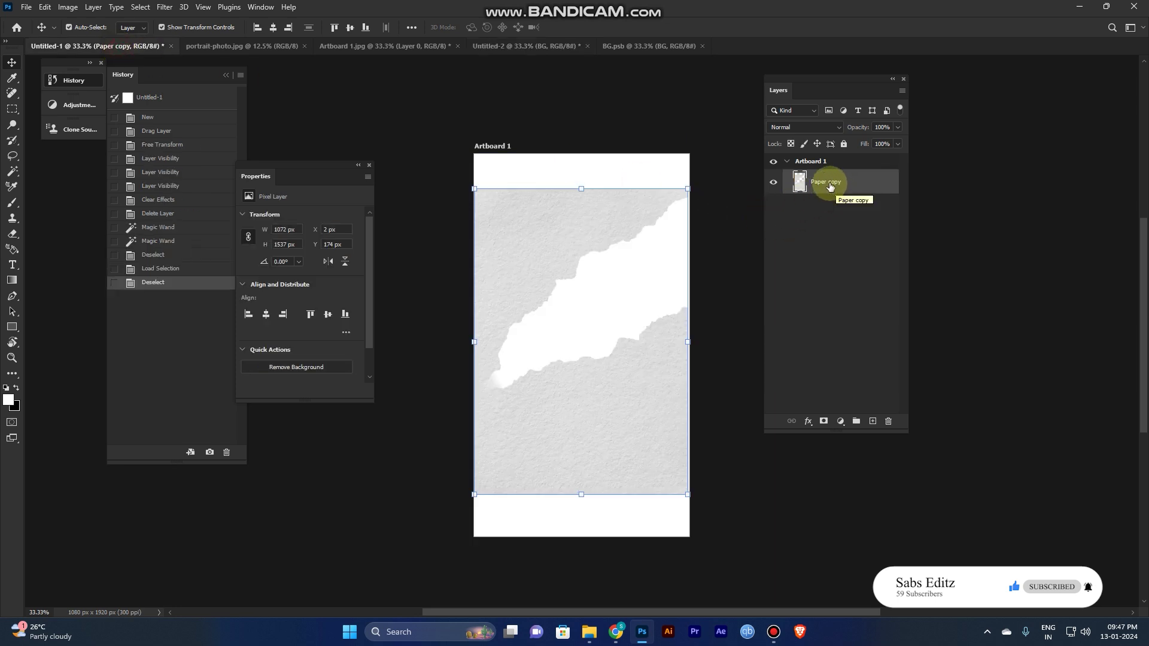
mouse_move(595, 380)
mouse_down()
mouse_move(543, 46)
mouse_move(603, 50)
mouse_up()
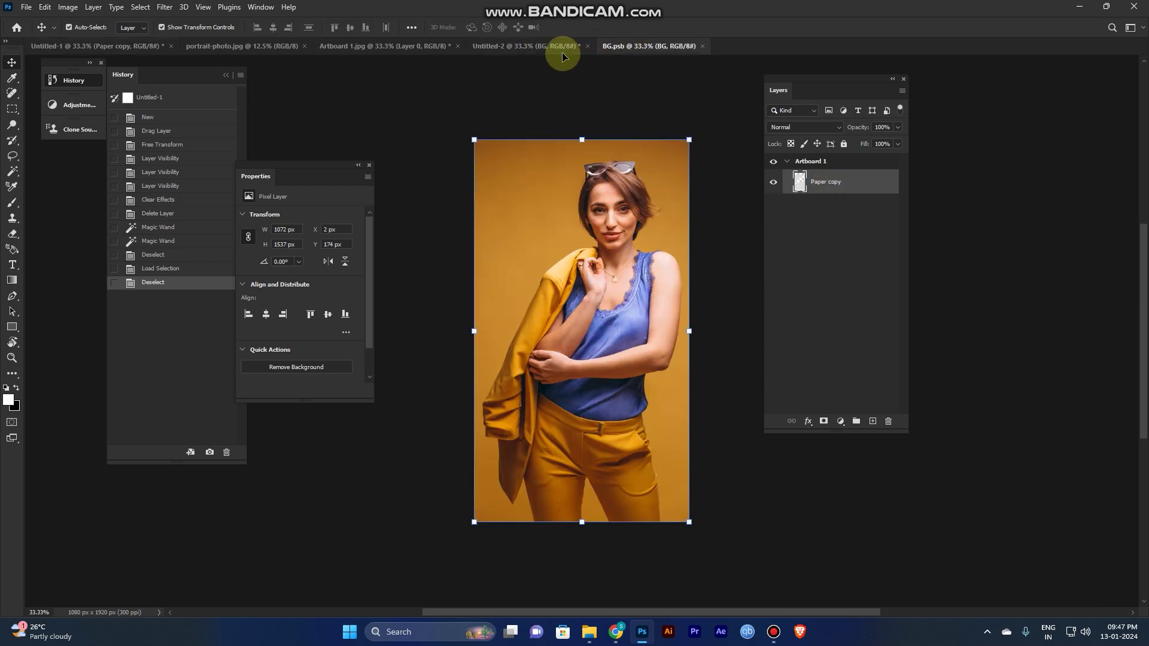
mouse_move(605, 51)
mouse_down()
mouse_move(551, 47)
mouse_move(597, 314)
mouse_up()
key(ctrl+z)
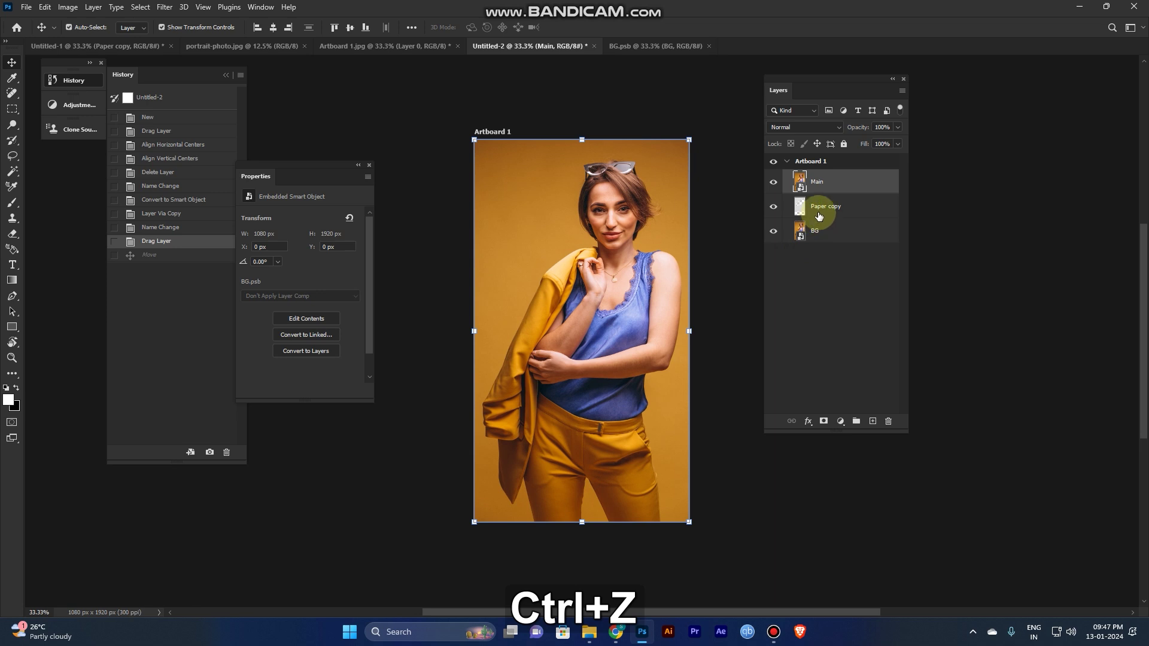
click(825, 205)
click(773, 181)
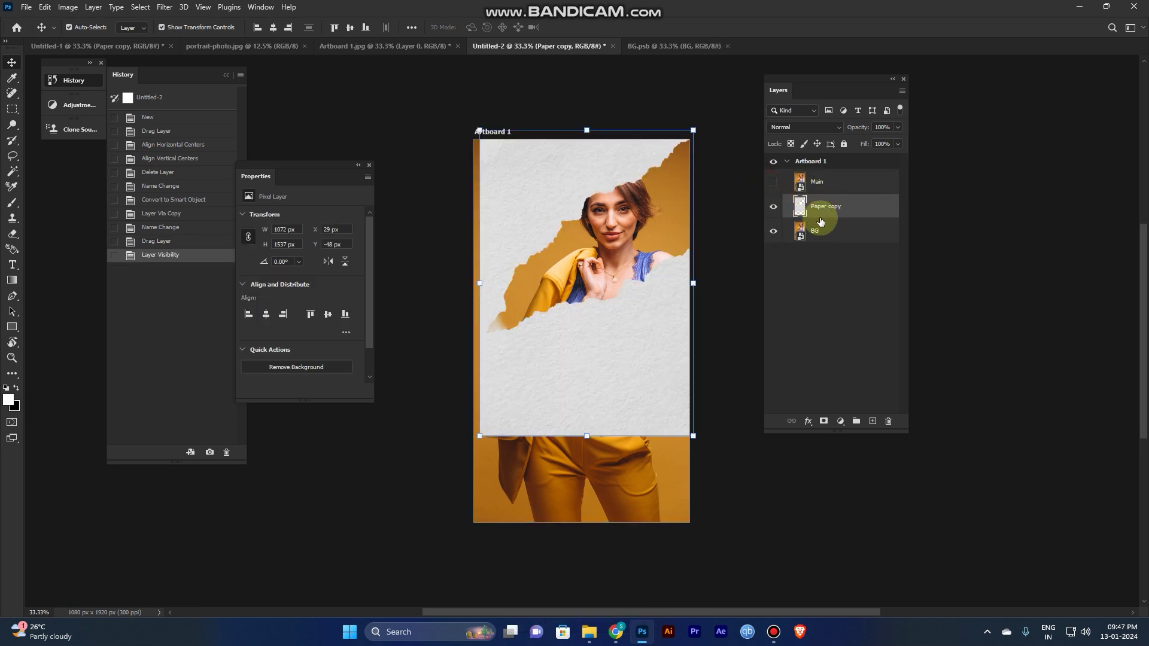
Step: Scale and position the Paper copy so its torn edge crosses the portrait
key(ctrl+t)
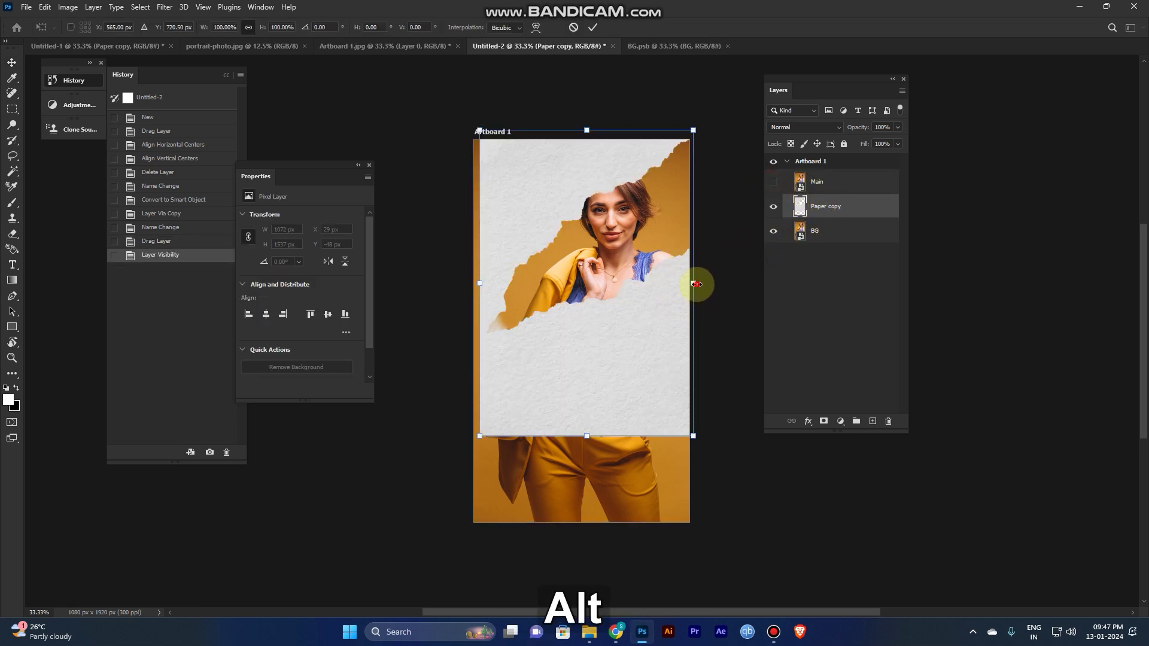
alt+drag(693, 285, 773, 285)
drag(618, 306, 593, 377)
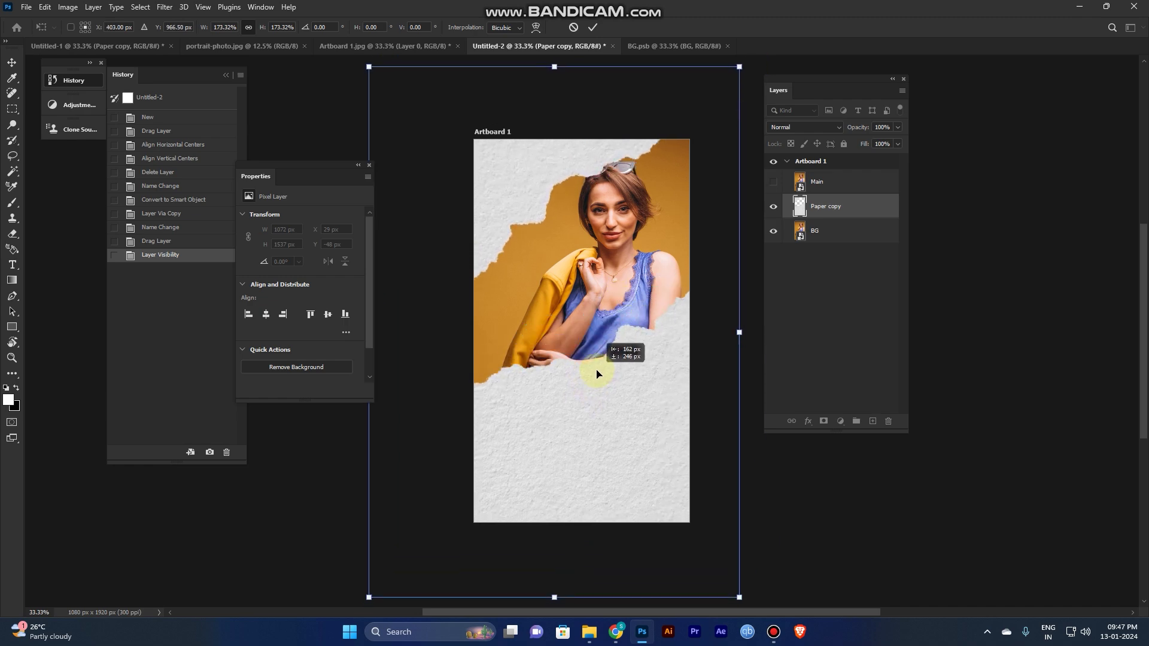
alt+drag(738, 335, 659, 351)
key(Right)
key(Down)
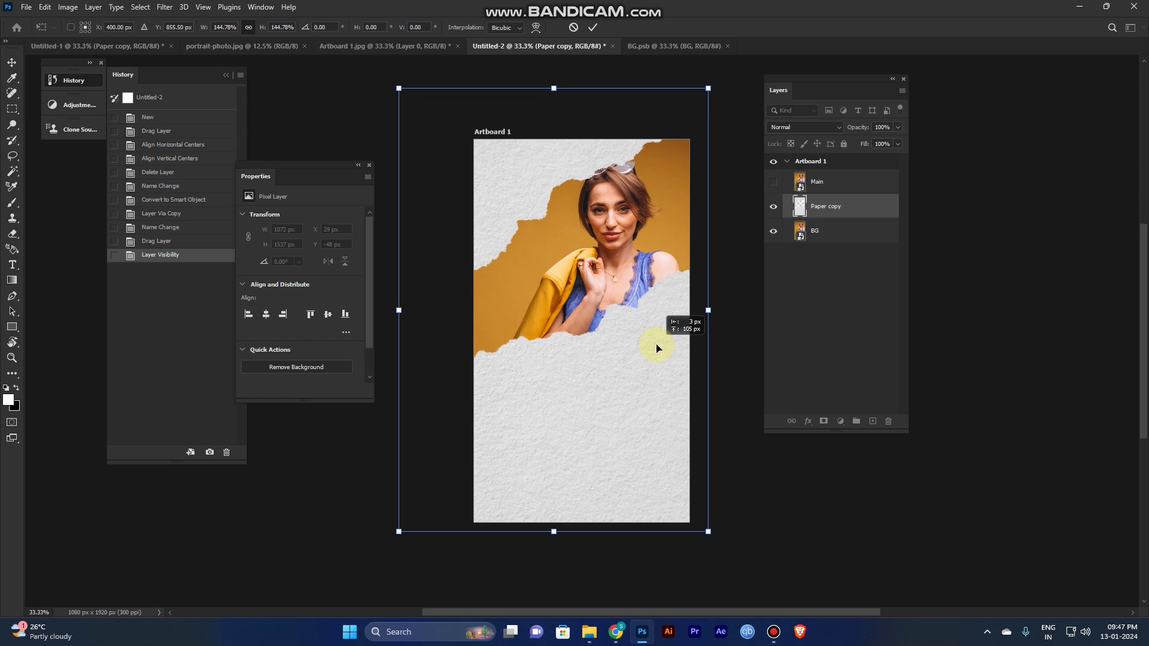
click(593, 27)
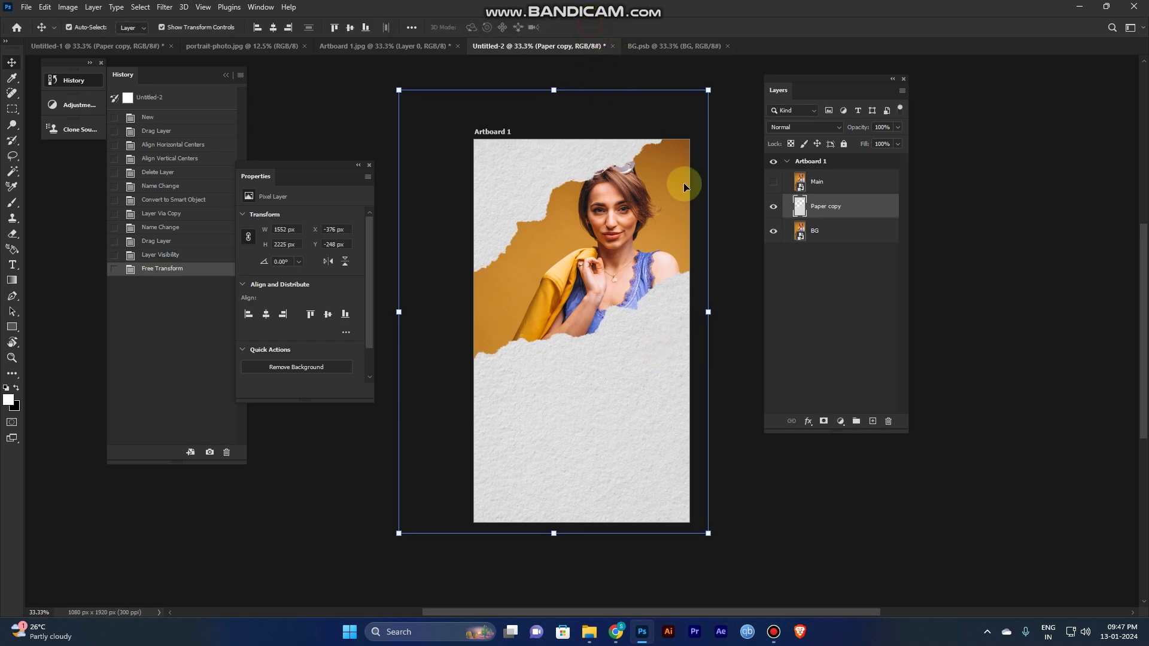
click(817, 278)
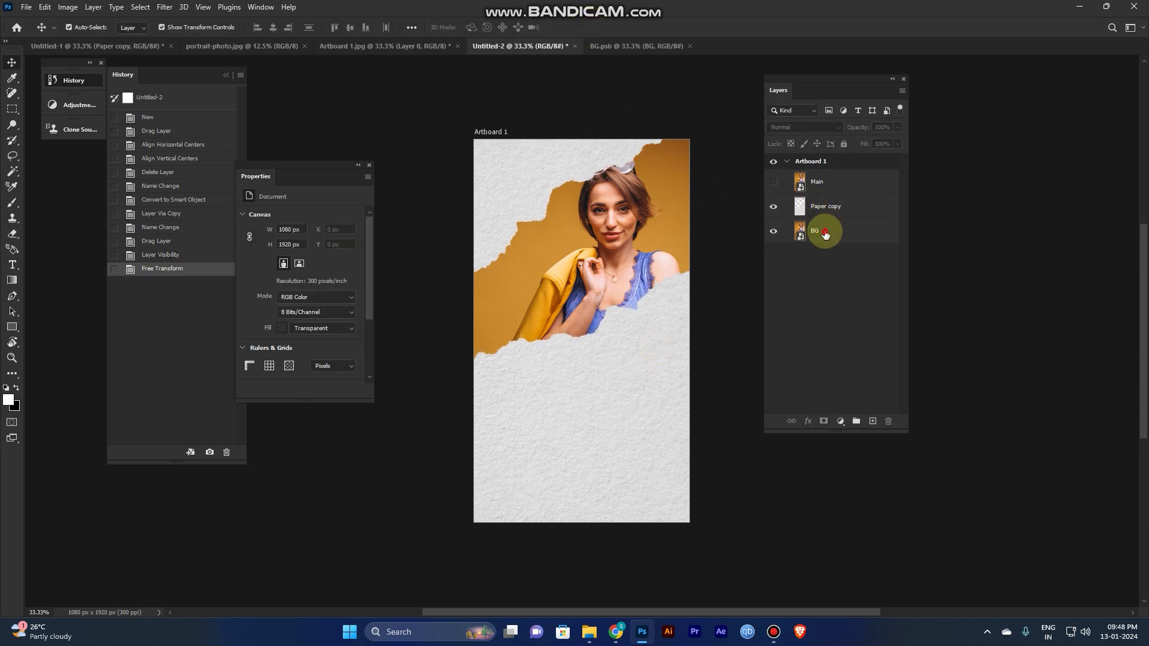
Step: Apply a Black & White adjustment to BG as a smart filter
click(827, 231)
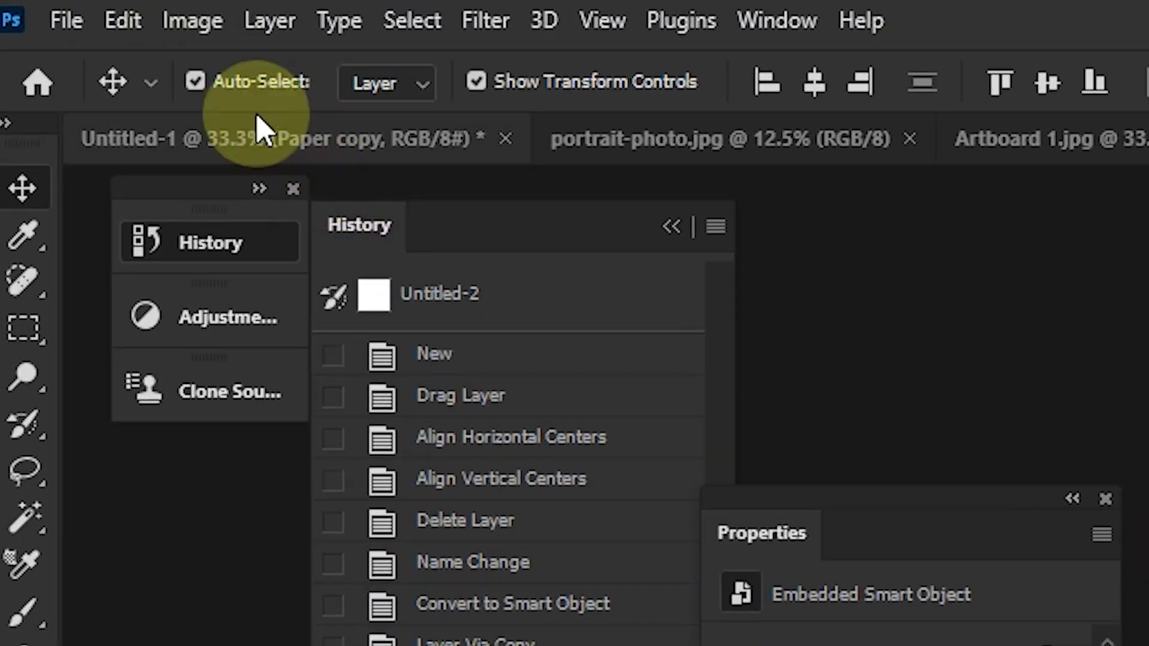
click(205, 26)
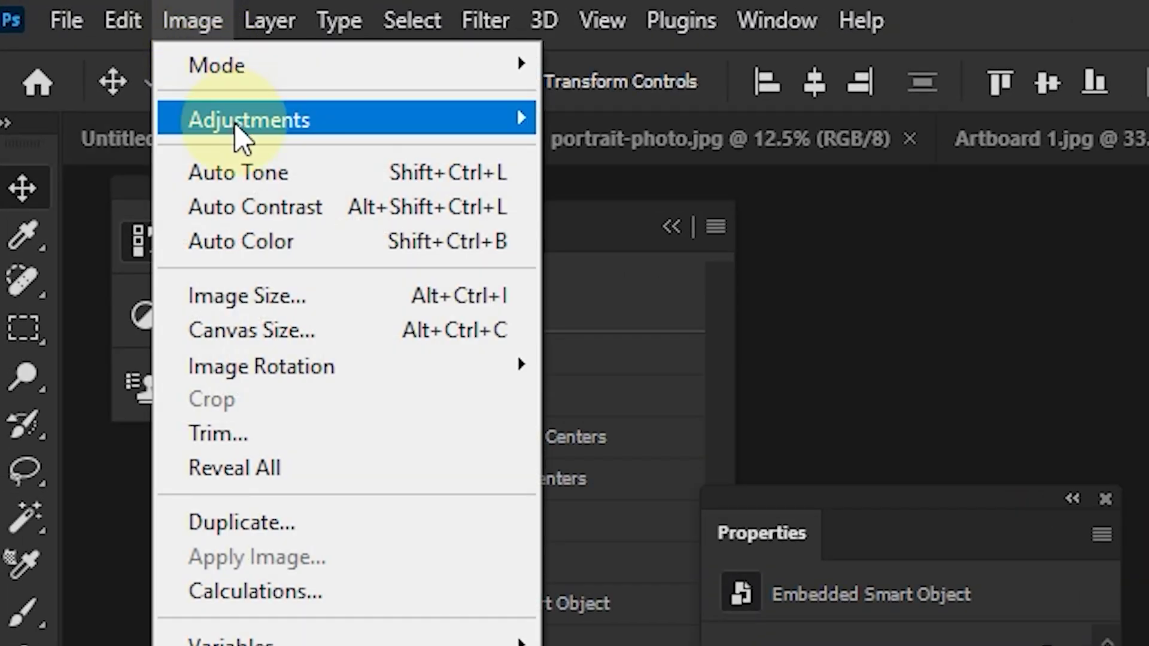
mouse_move(248, 120)
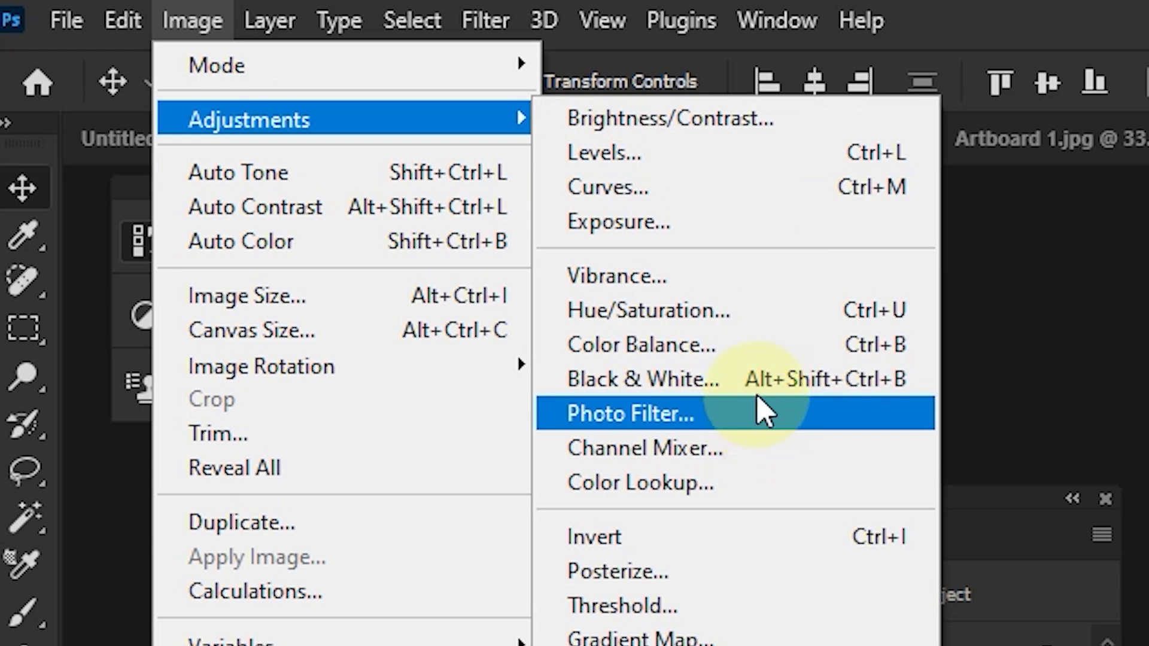
click(762, 398)
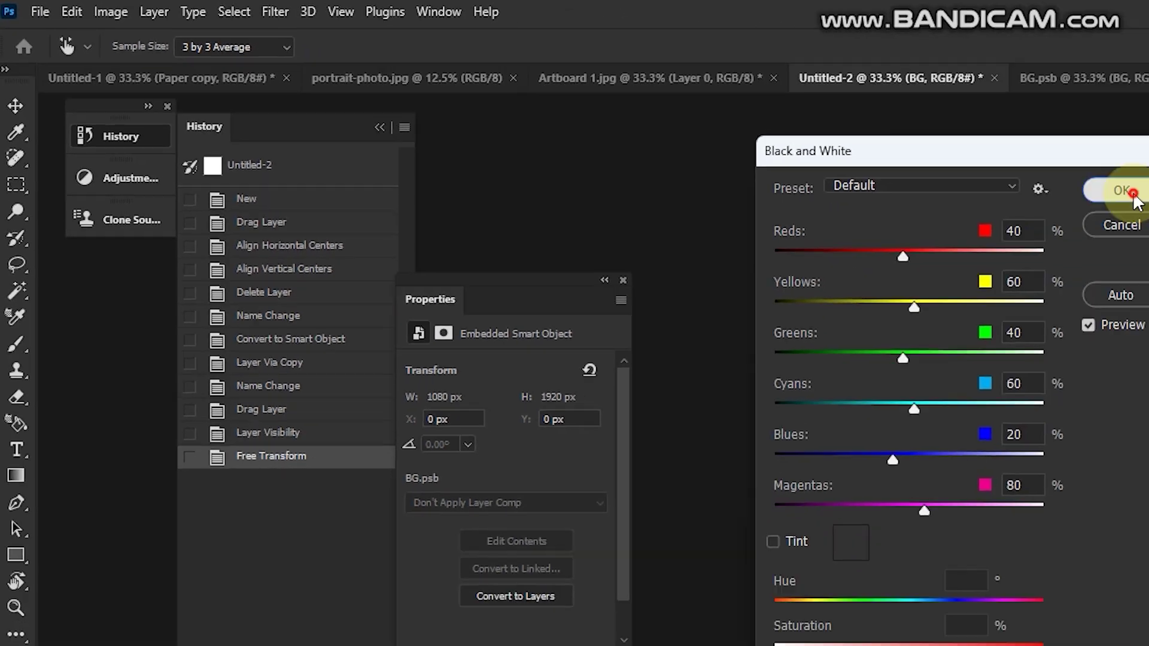
click(1123, 188)
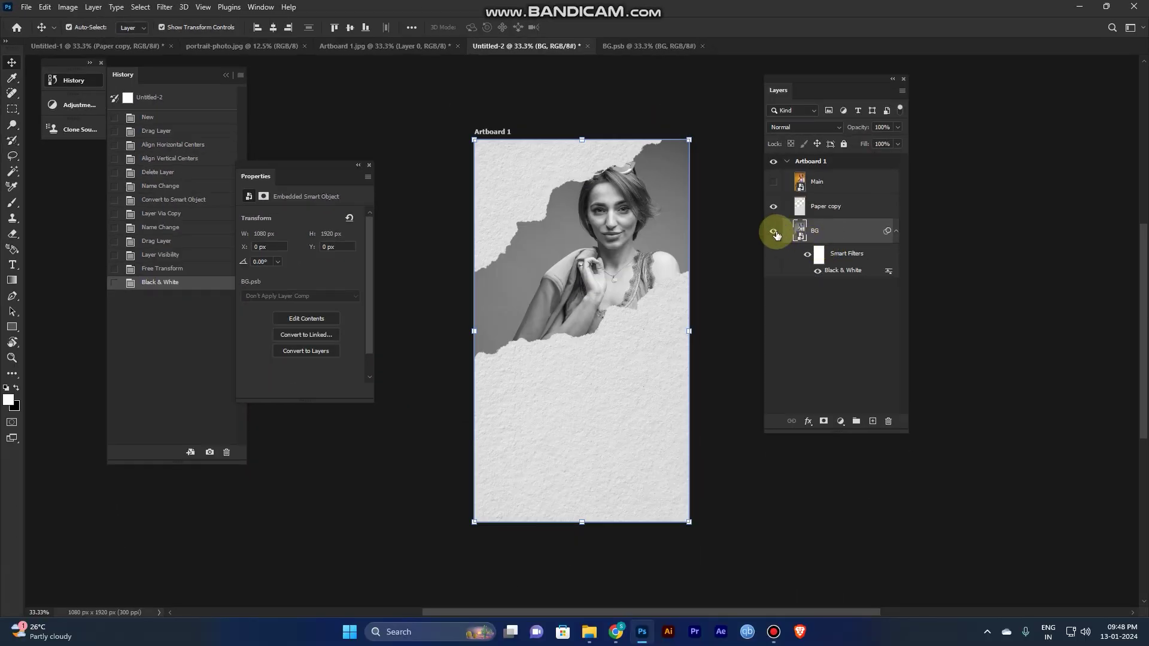
Step: Toggle the Black & White smart filter to compare colour with grayscale, leaving it on
click(774, 230)
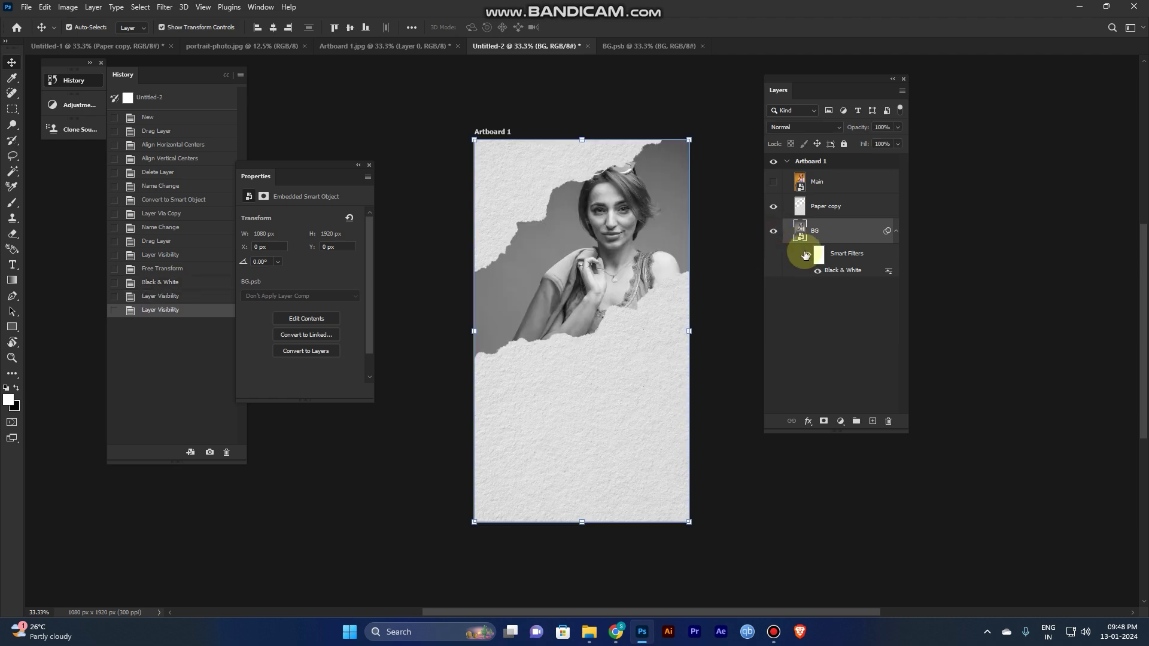
click(807, 254)
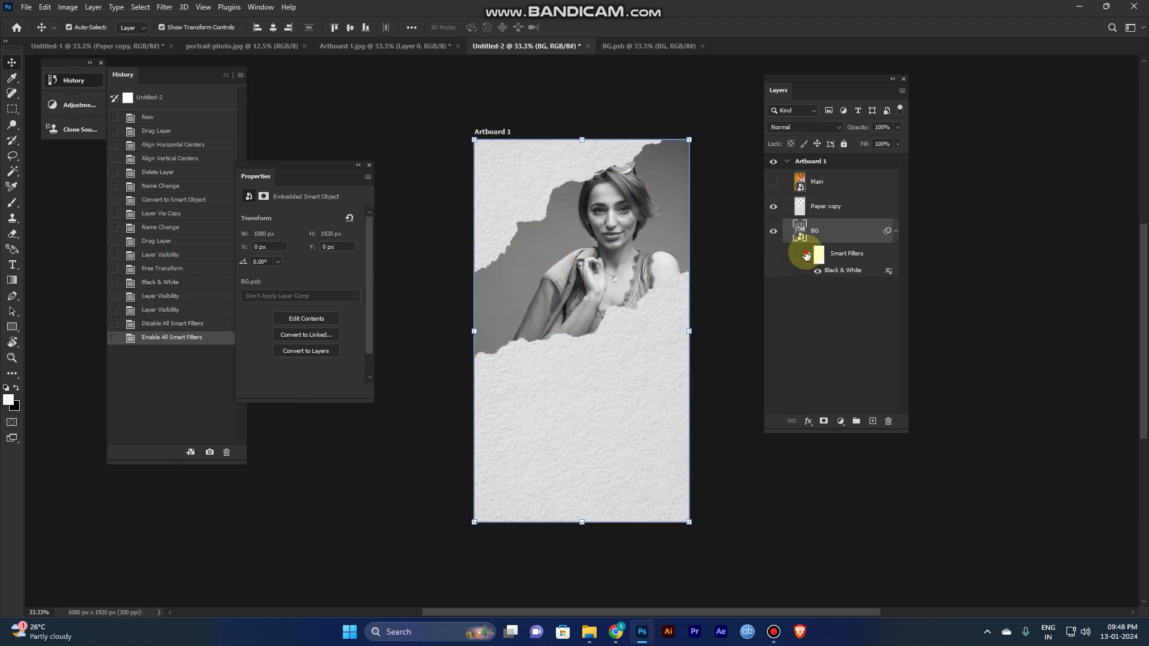
click(806, 254)
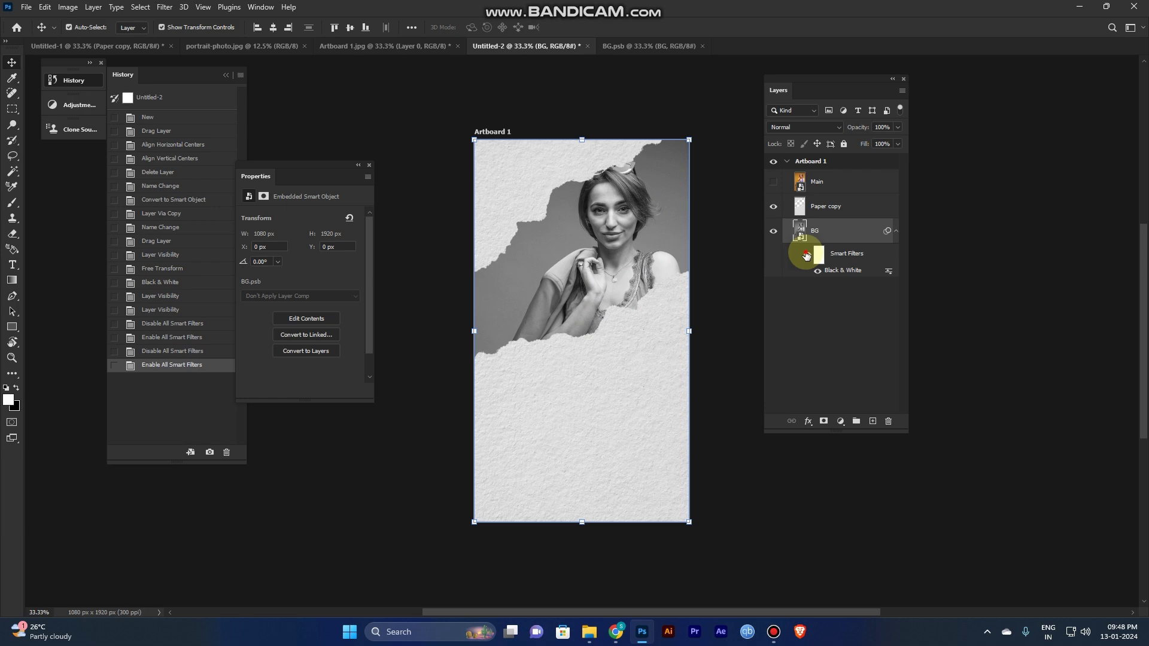
click(807, 254)
click(807, 254)
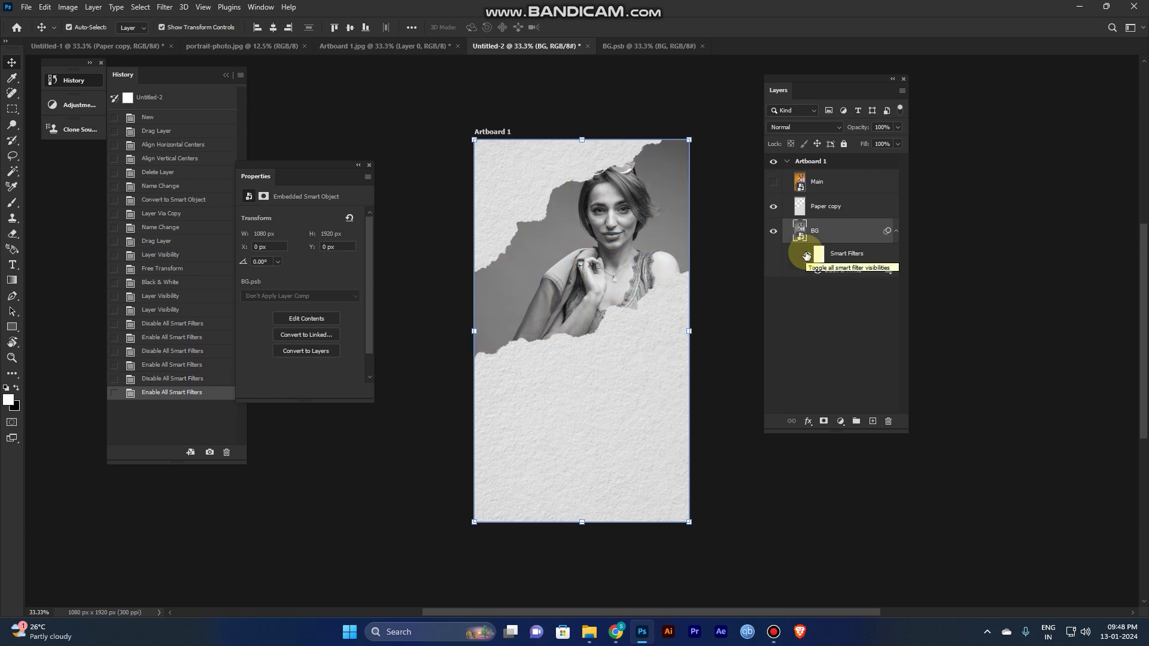
click(806, 255)
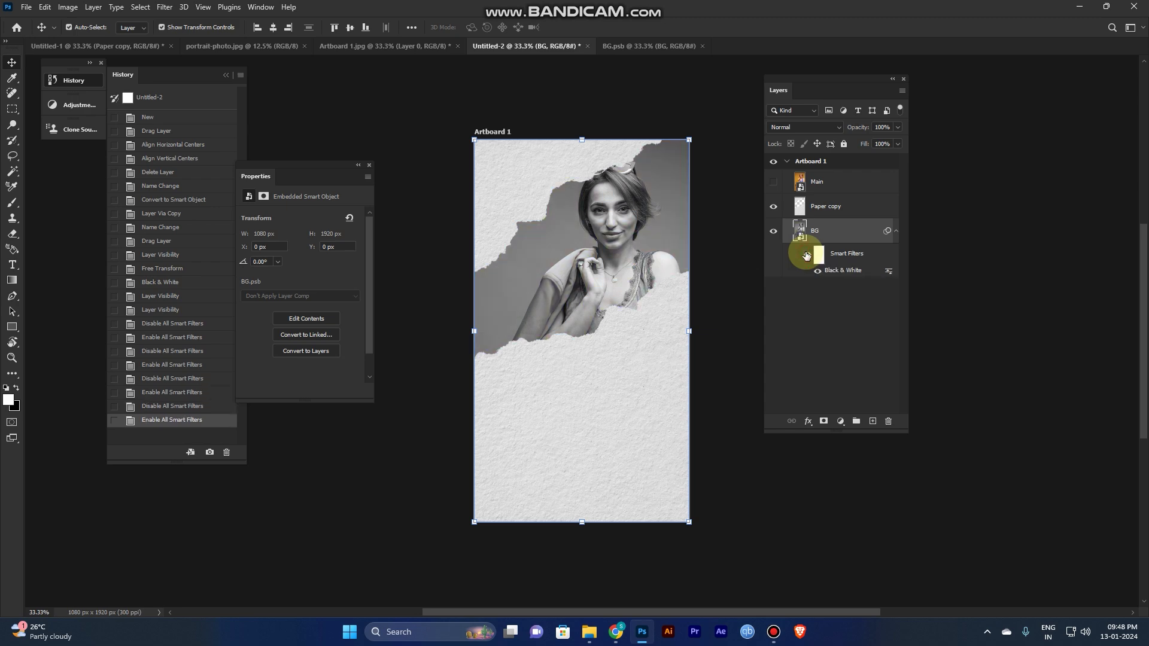
click(817, 205)
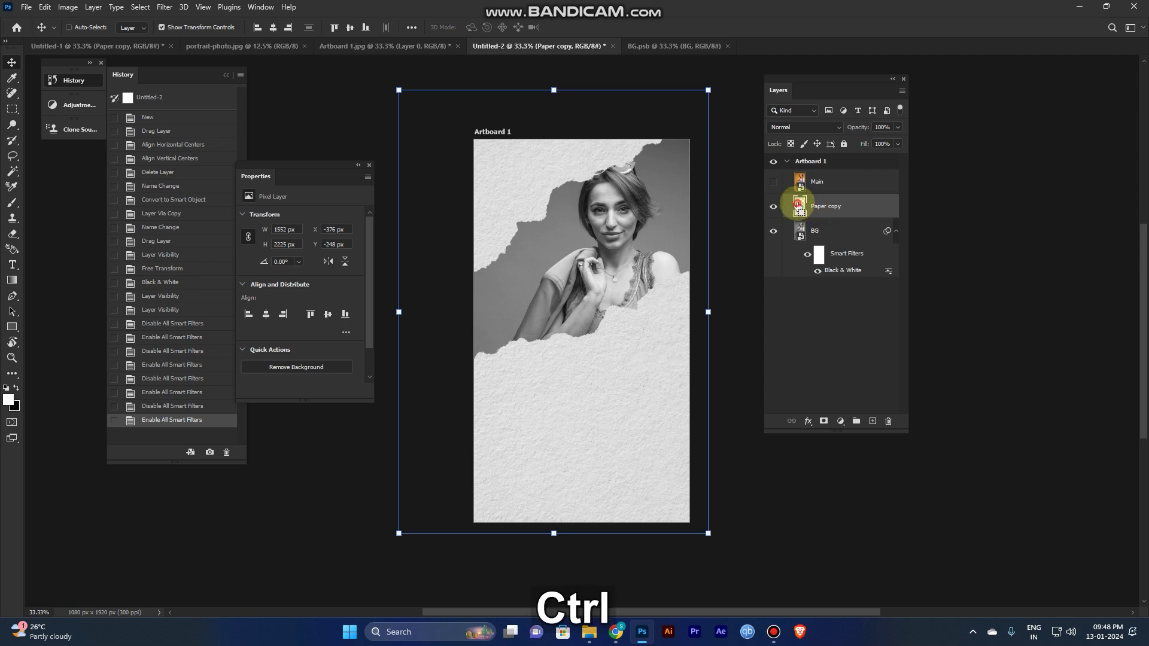
Step: Load the Paper copy's torn shape as a selection and show the Main layer again
ctrl+click(800, 206)
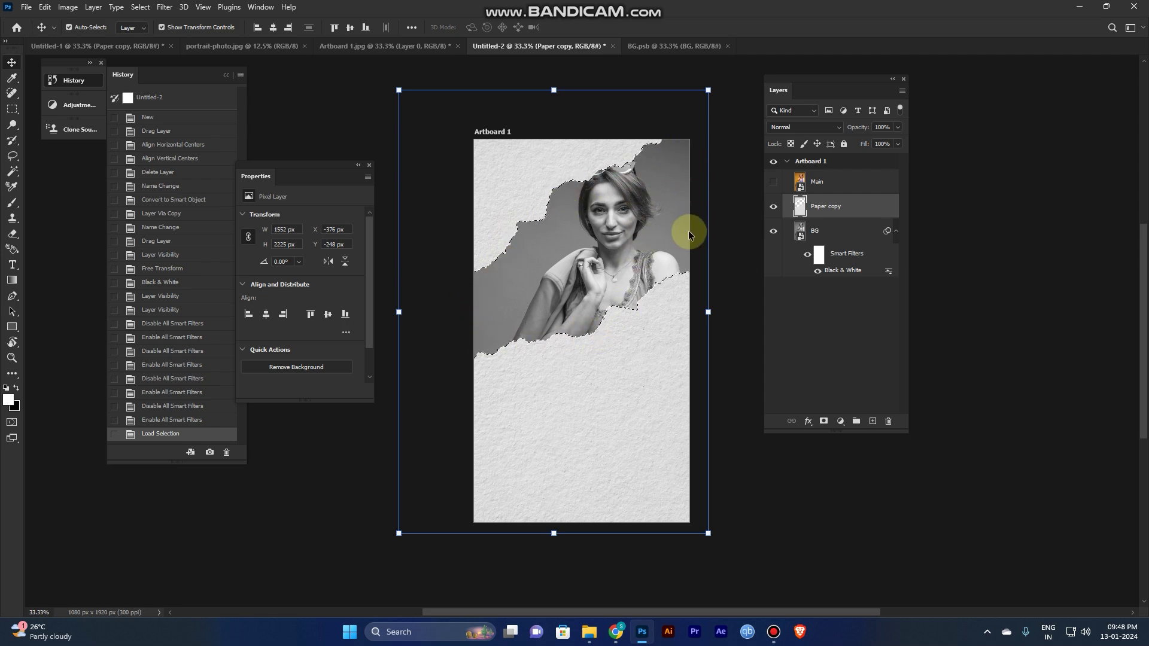
click(772, 185)
click(830, 183)
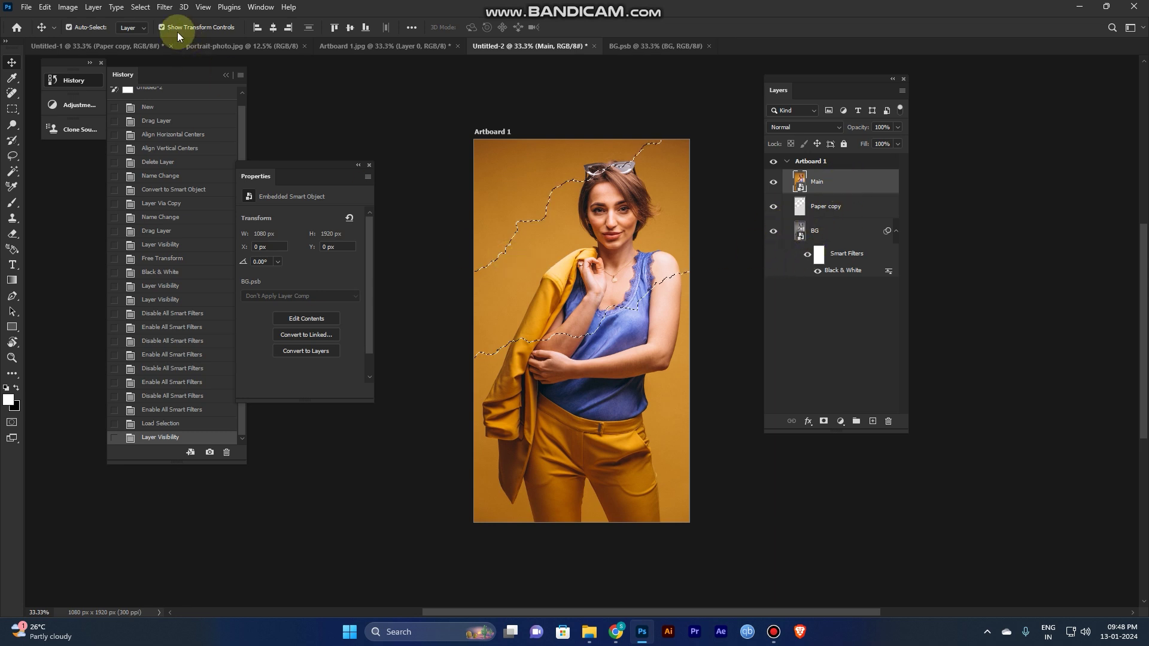
click(165, 7)
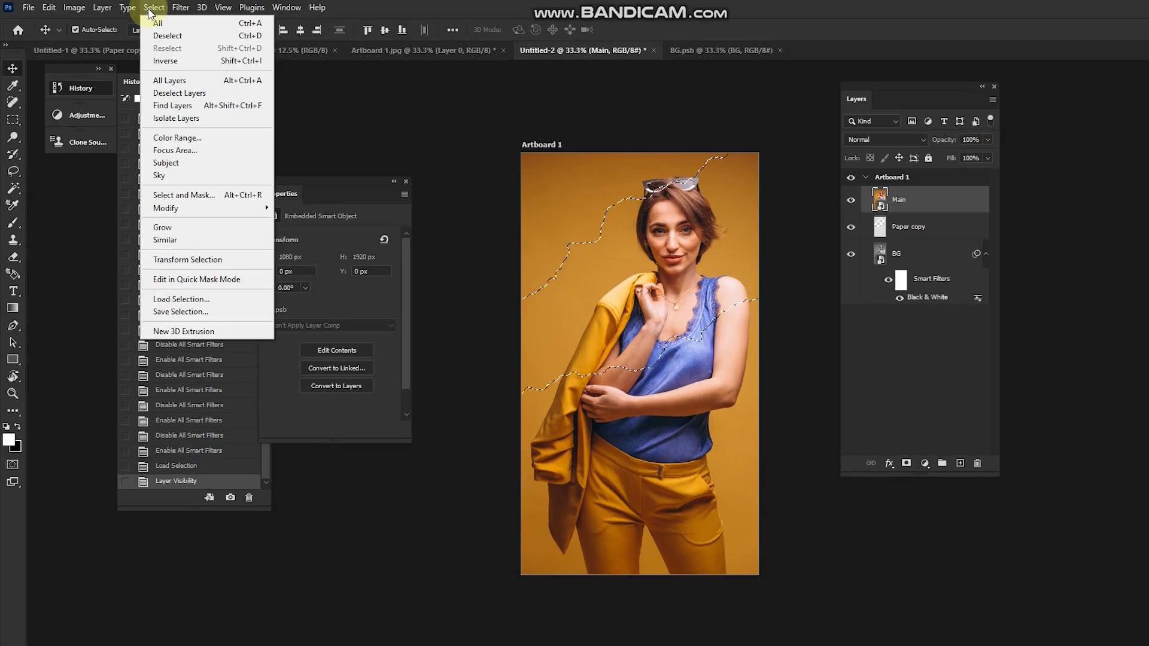
mouse_move(140, 7)
mouse_move(436, 443)
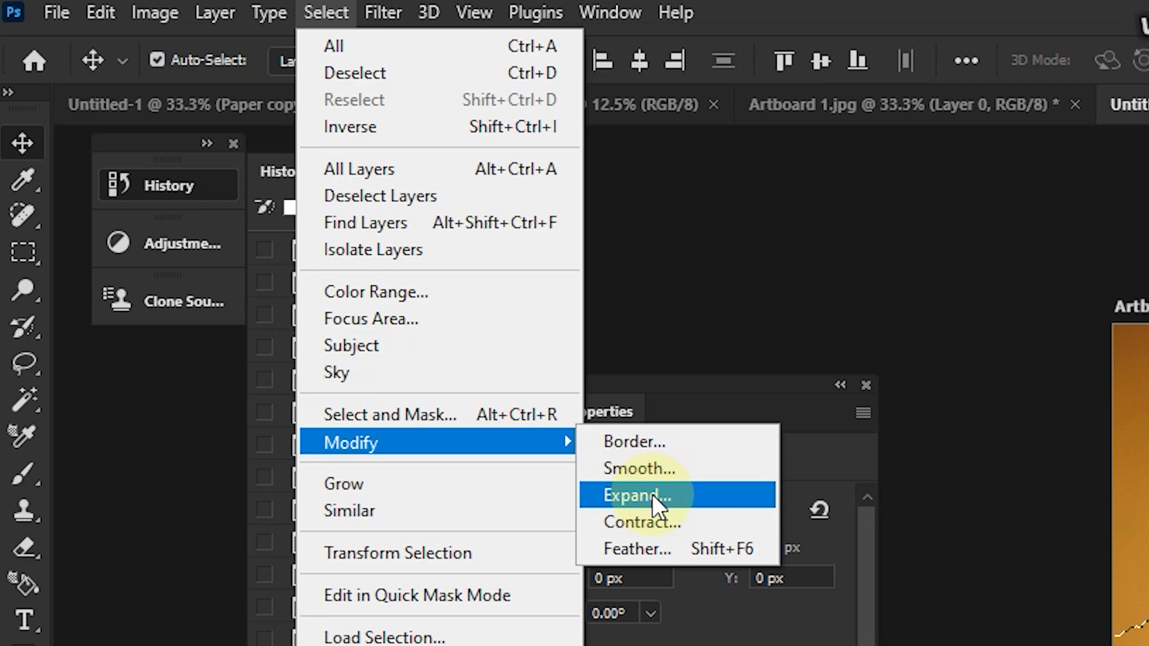
Step: Contract the paper selection and use it as a layer mask on Main
click(655, 520)
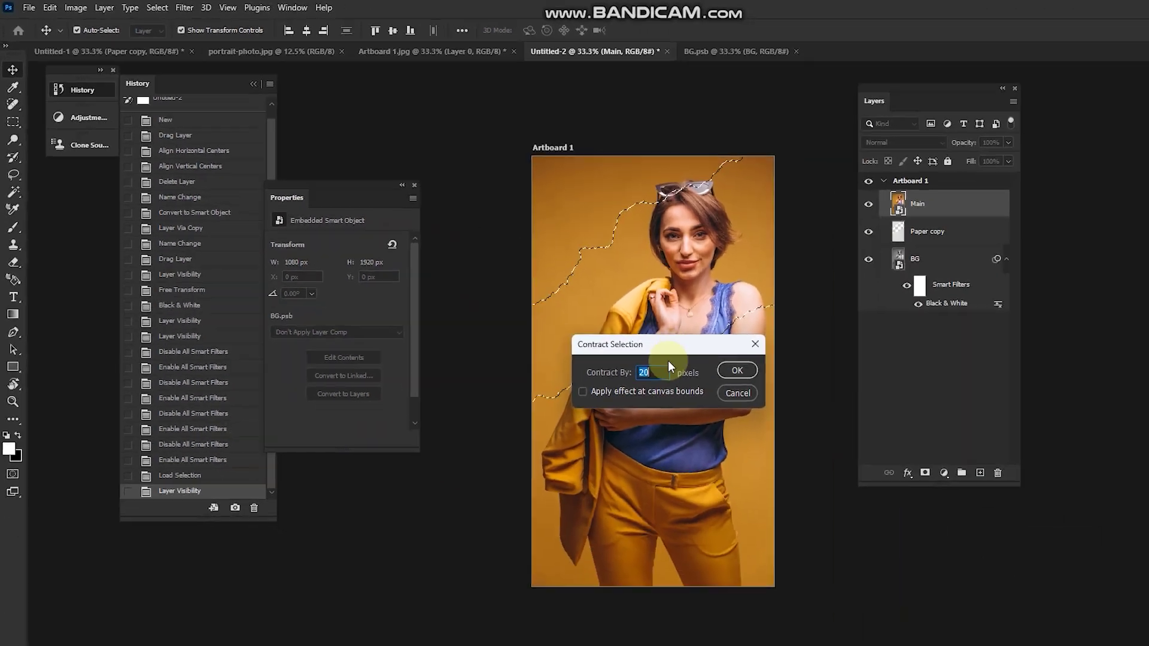
click(656, 329)
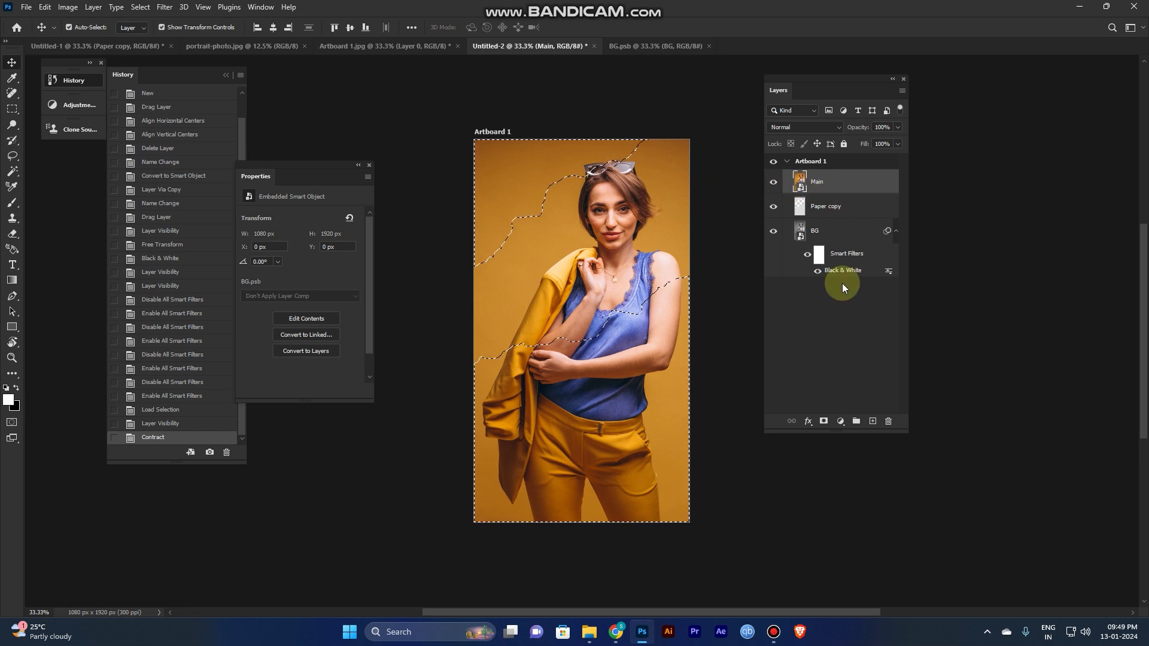
click(823, 421)
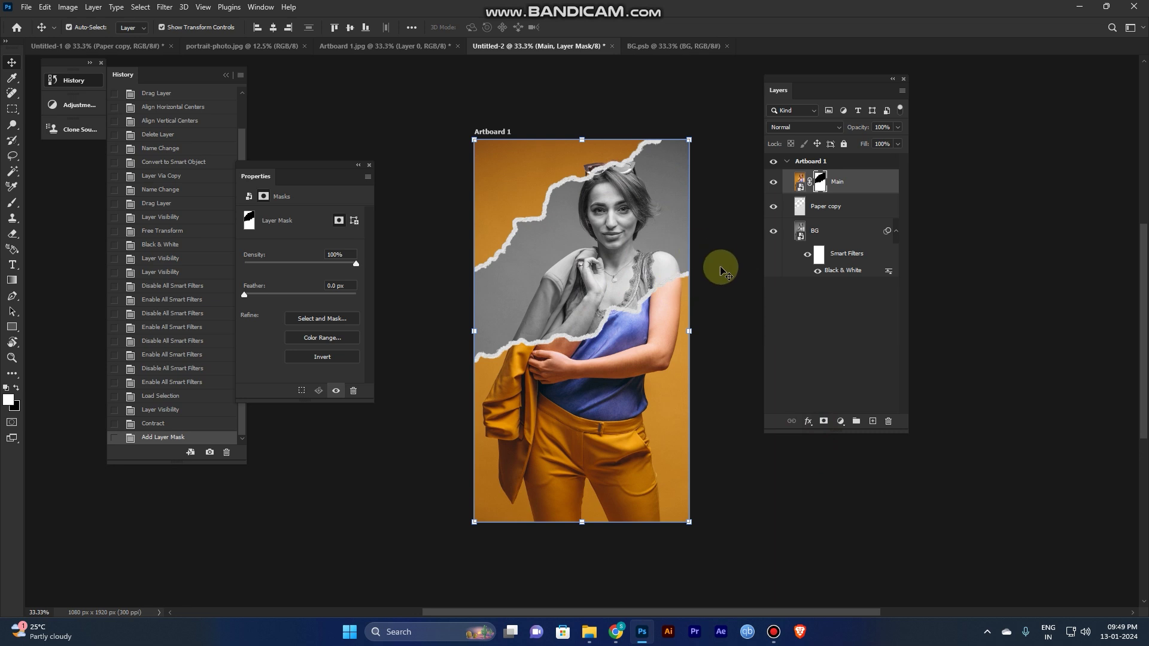
key(ctrl+plus)
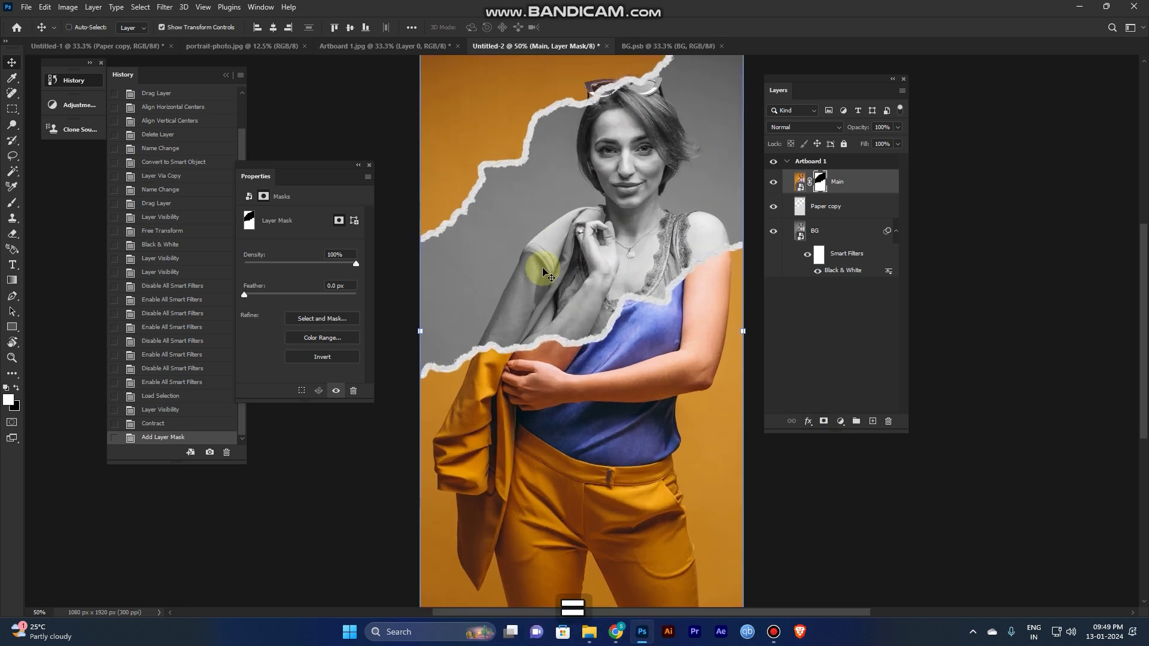
drag(615, 180, 603, 229)
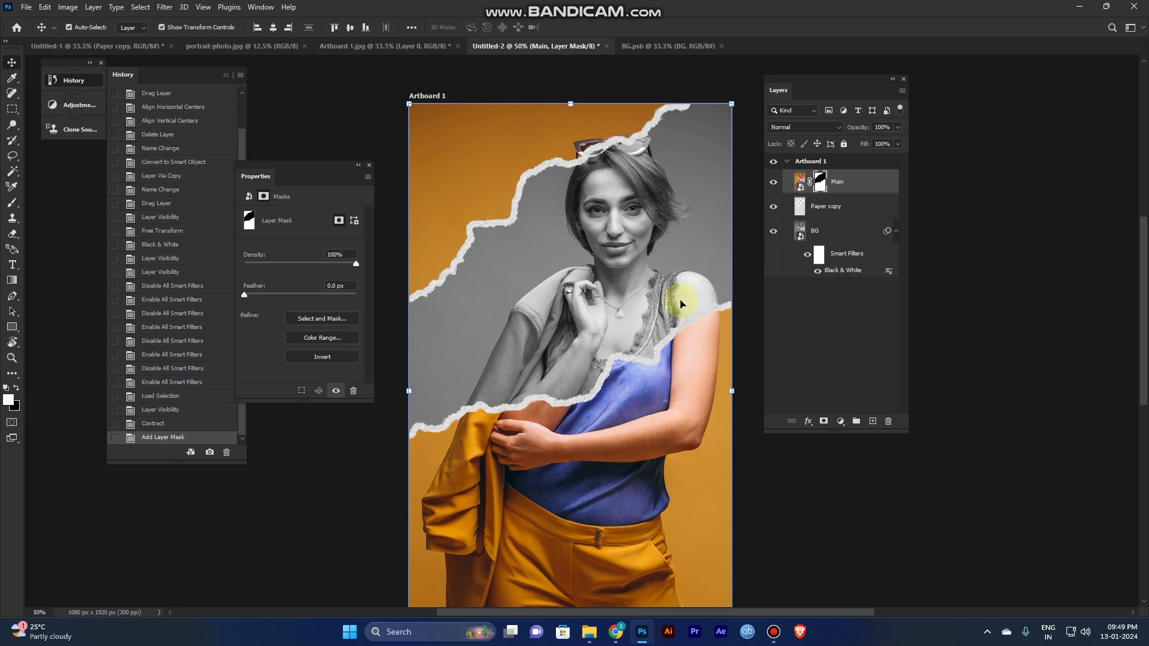
key(space)
Step: Set the Main layer's blend mode to Multiply and check the artboard
click(801, 181)
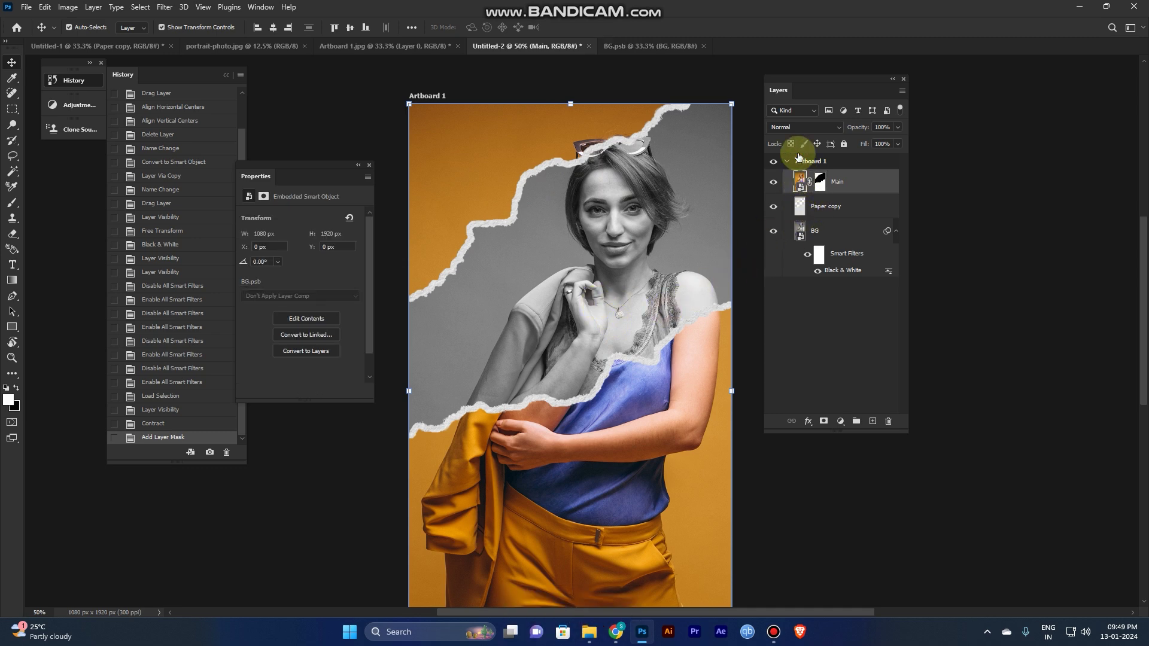
click(789, 127)
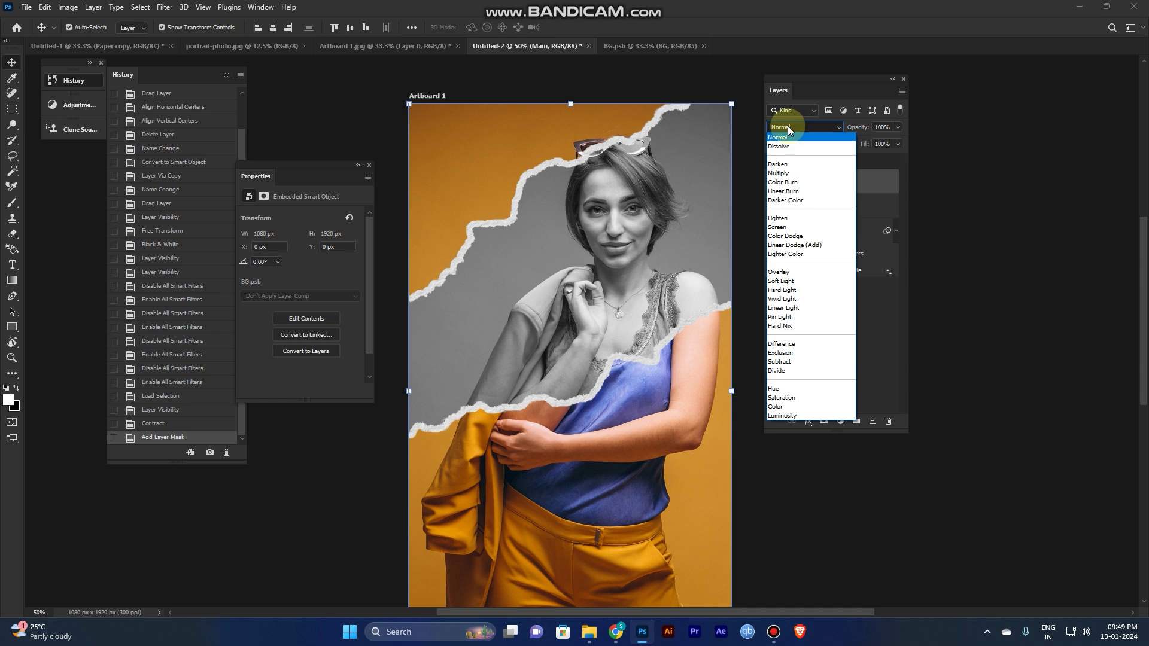
click(781, 173)
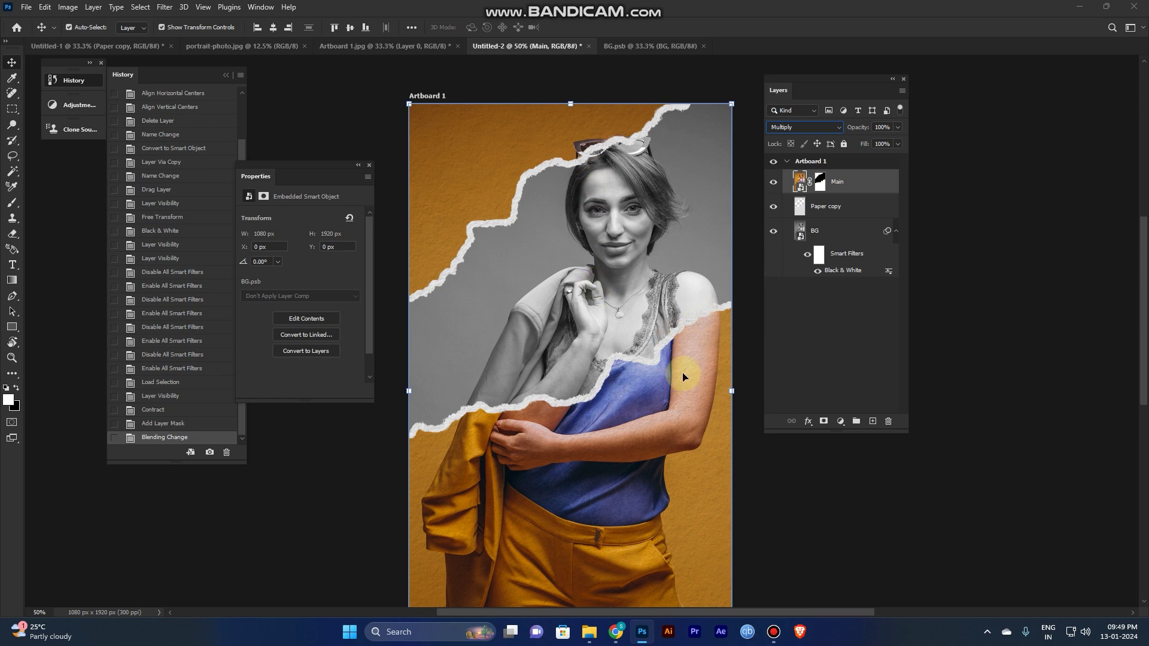
key(ctrl+minus)
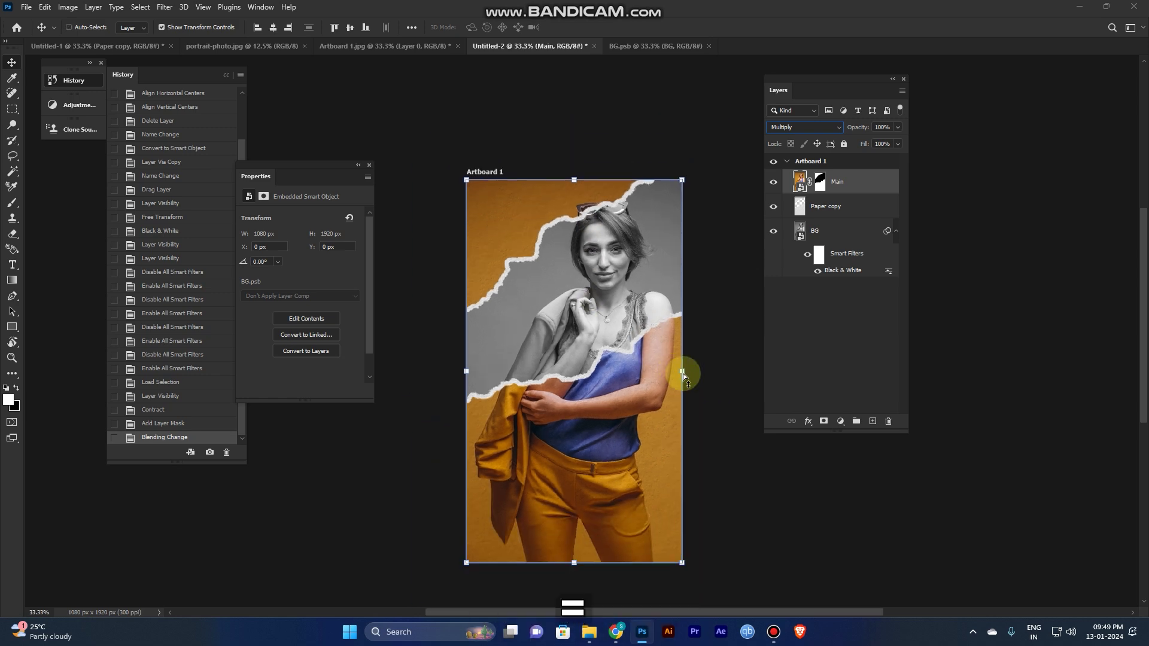
key(ctrl+plus)
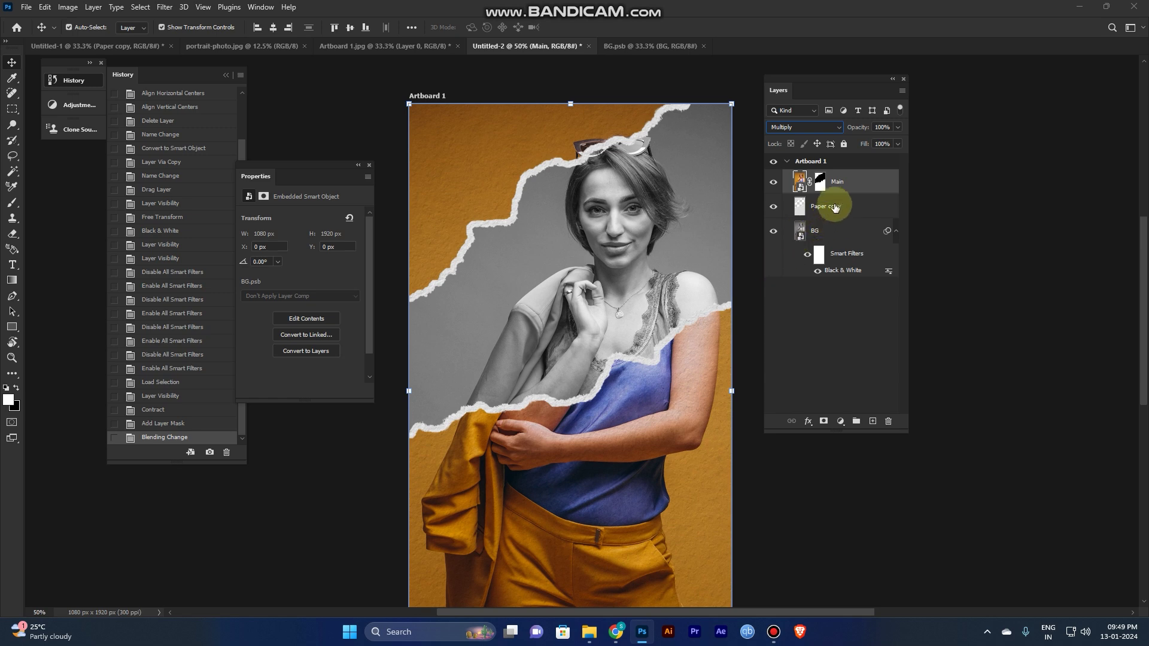
click(834, 211)
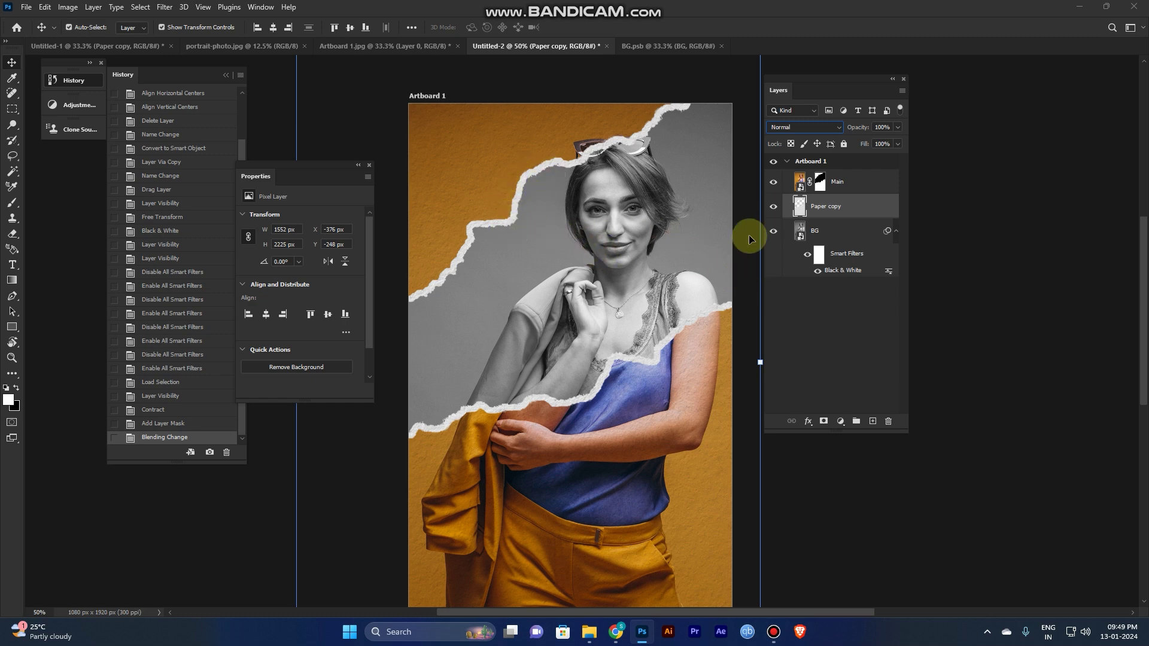
Step: Apply a Drop Shadow to Paper copy at 15 px distance and 11% opacity
click(809, 421)
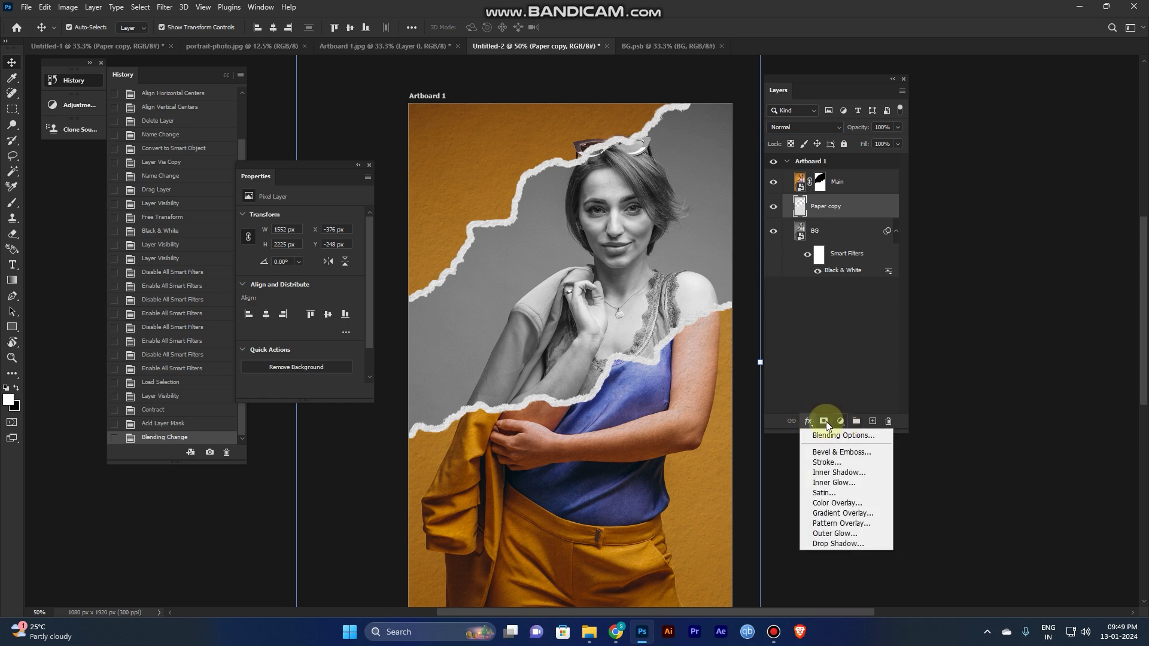
click(824, 544)
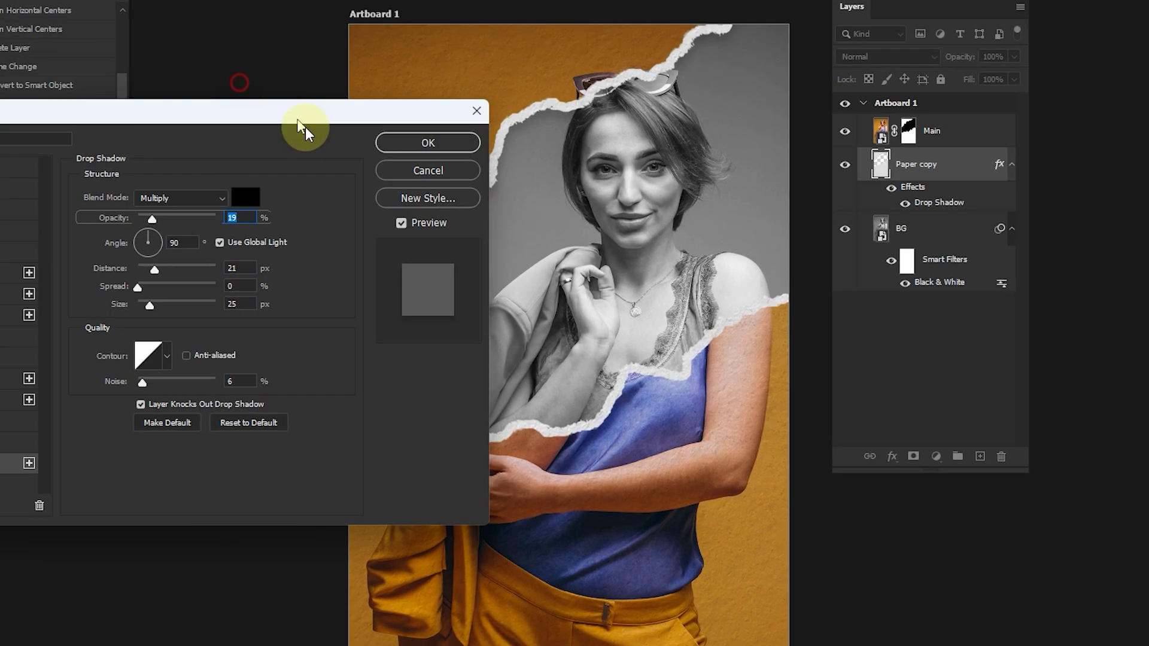
drag(322, 144, 449, 341)
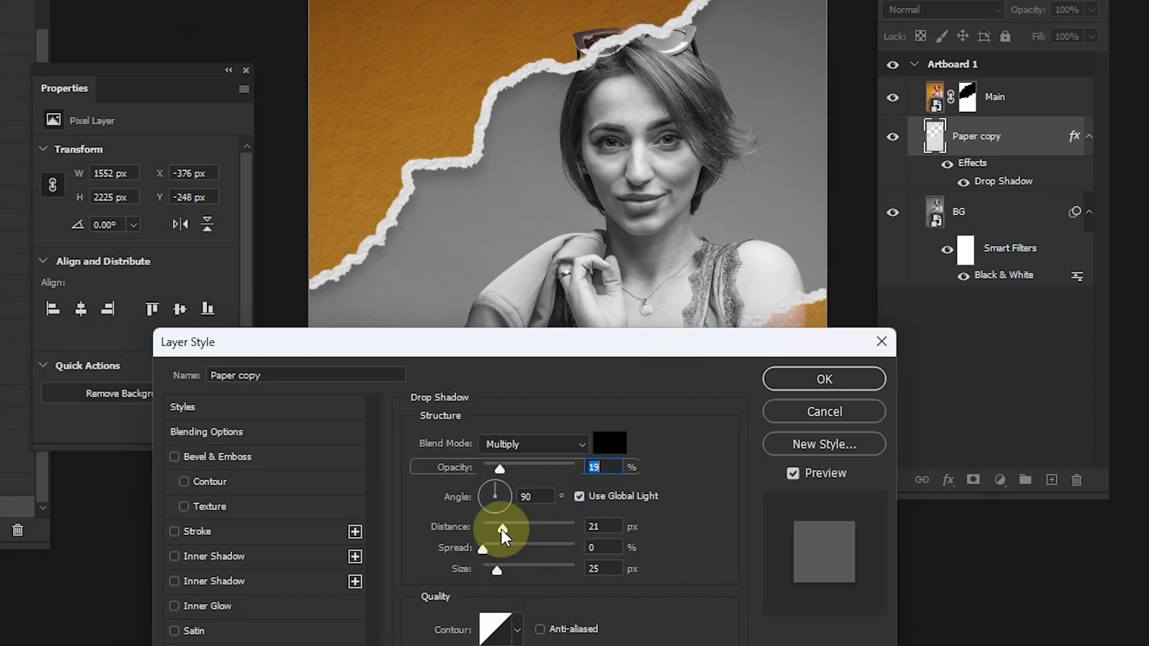
drag(501, 527, 498, 529)
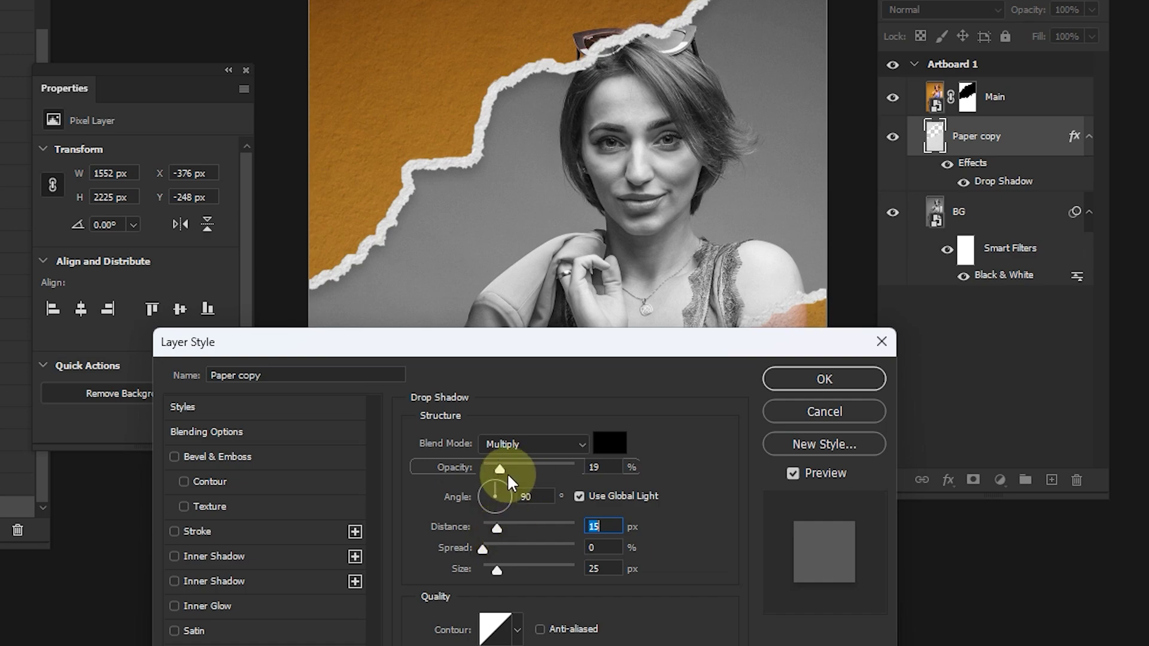
drag(500, 468, 492, 470)
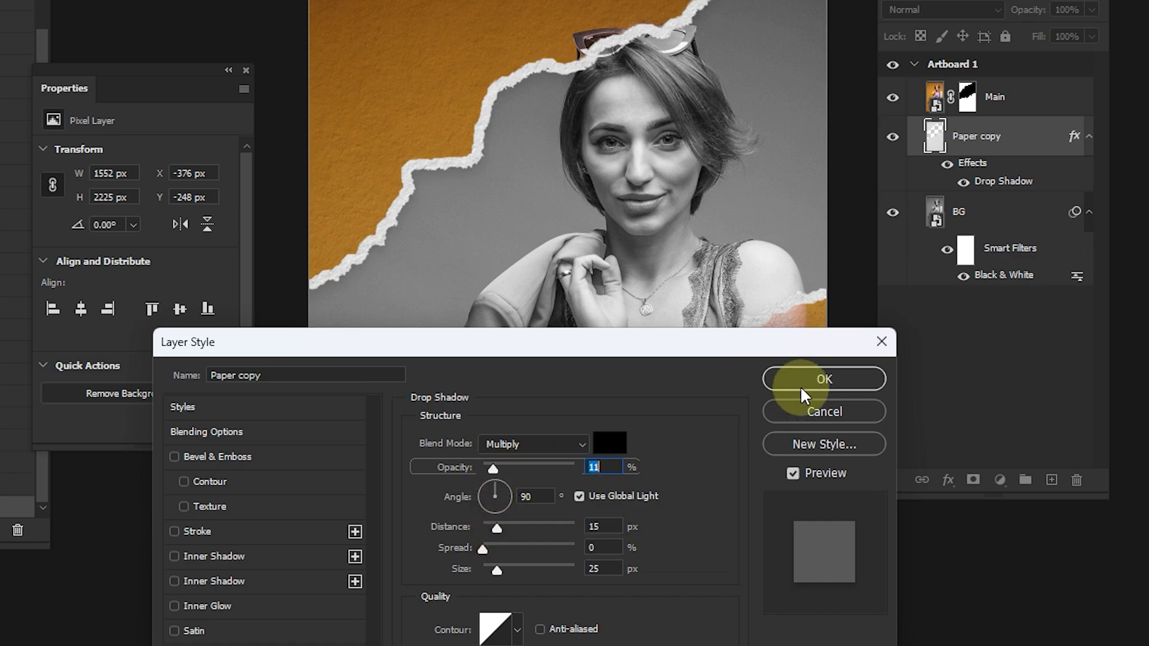
click(823, 379)
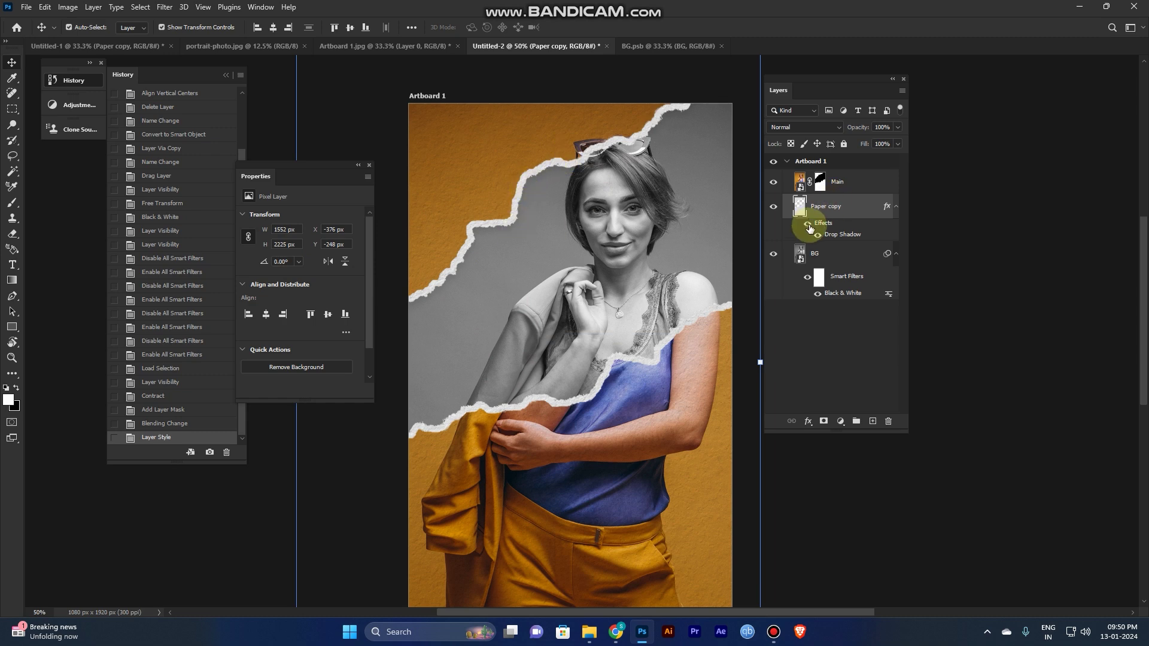
scroll(423, 188, up, 1)
Step: Toggle the Paper copy drop shadow off and back on to compare the look
key(space)
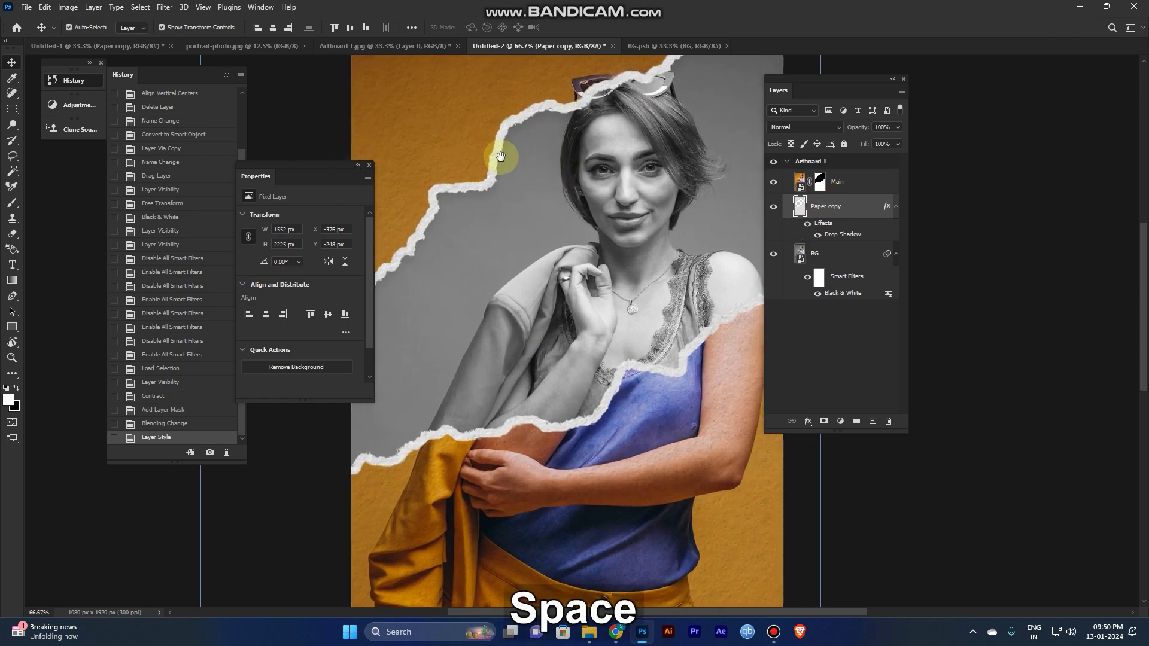
mouse_move(503, 162)
mouse_down()
mouse_move(551, 221)
mouse_move(539, 208)
mouse_up()
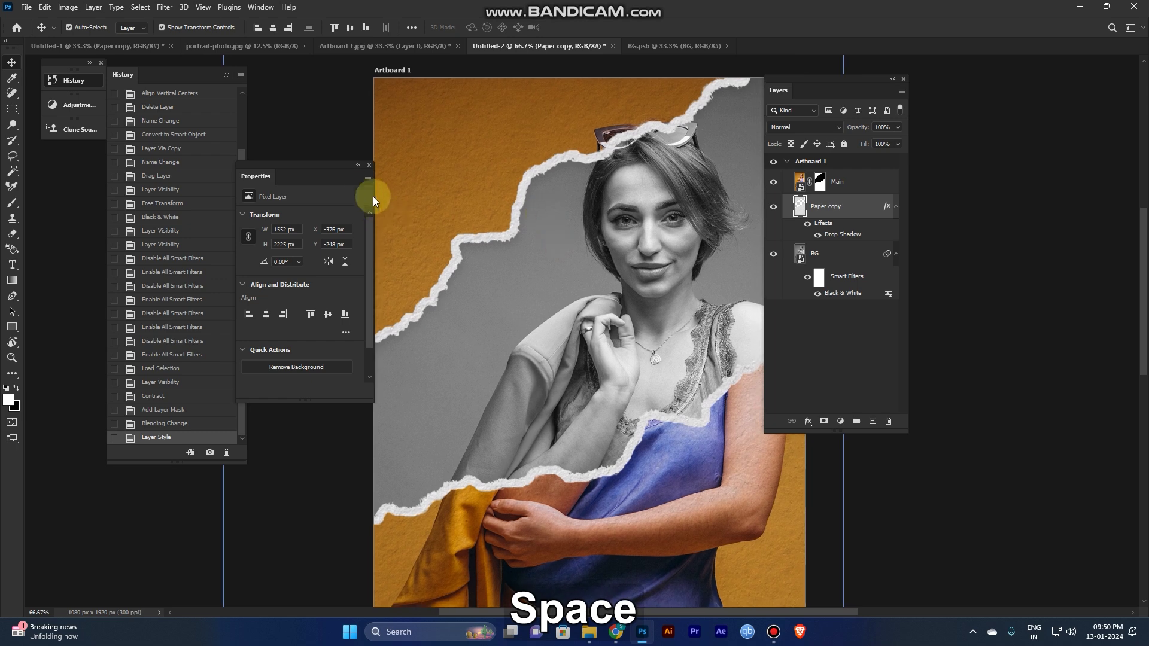
click(359, 165)
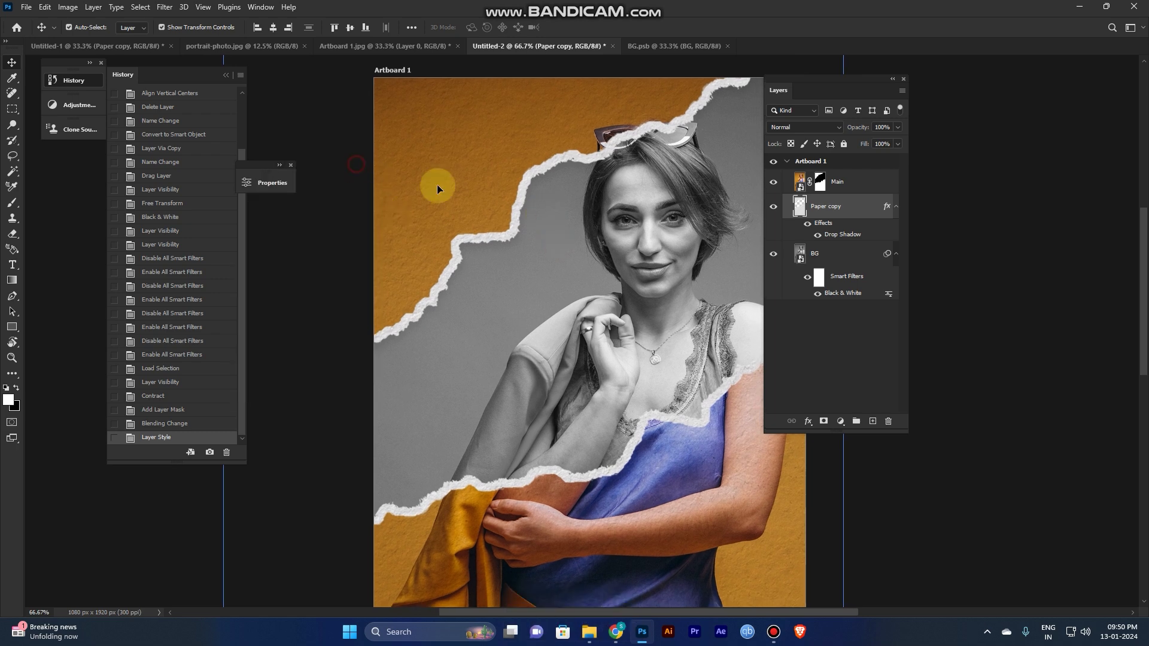
click(807, 223)
click(807, 223)
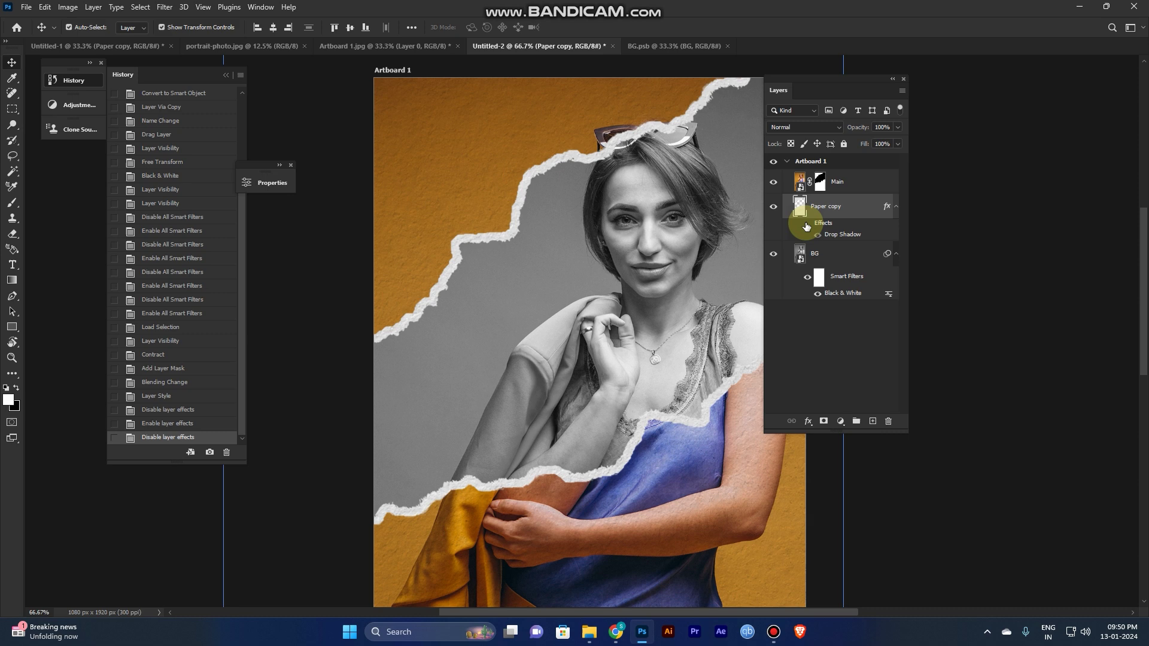
click(807, 223)
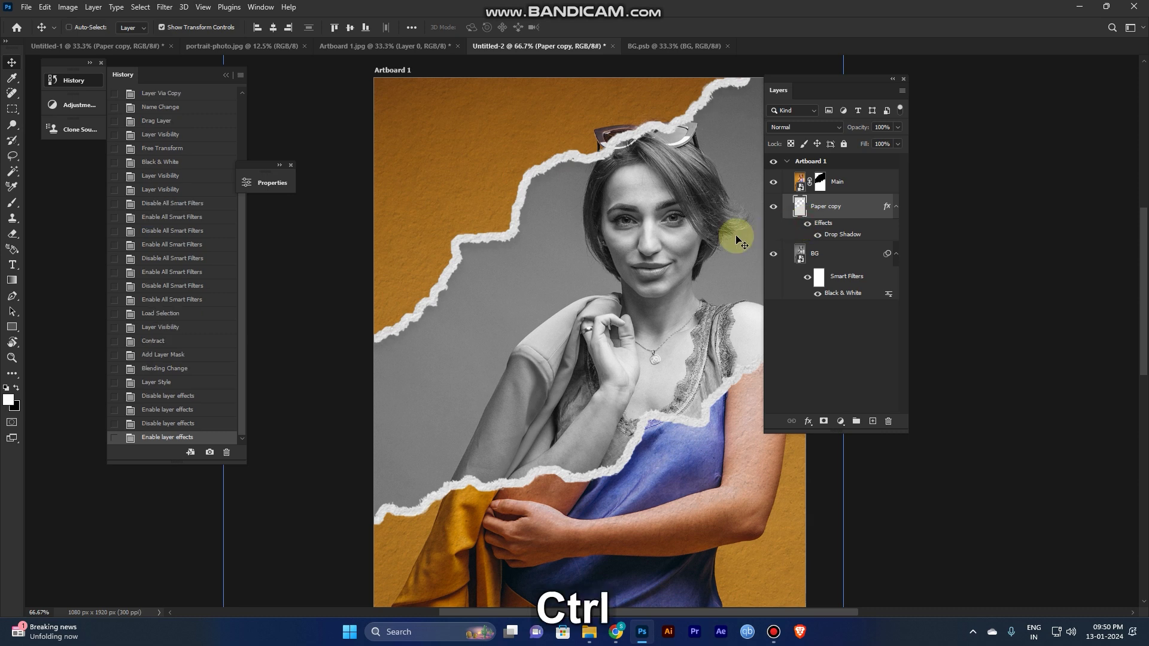
Step: Zoom in and out on the artboard, then deselect the paper layer
key(ctrl+0)
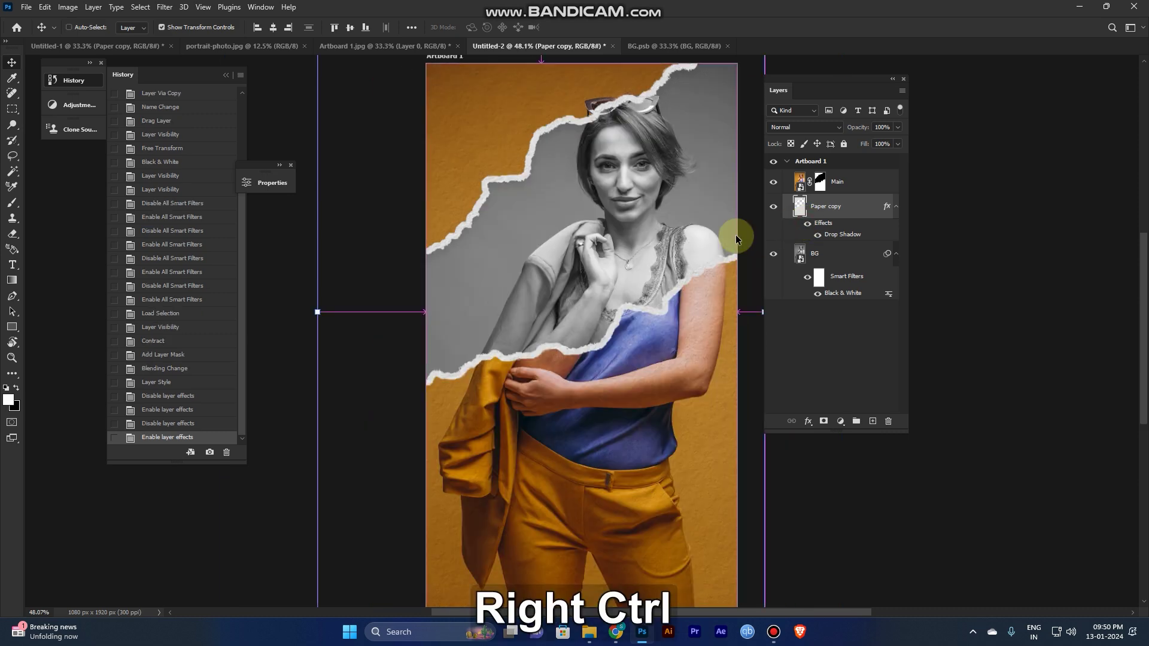
key(ctrl+0)
key(ctrl+plus)
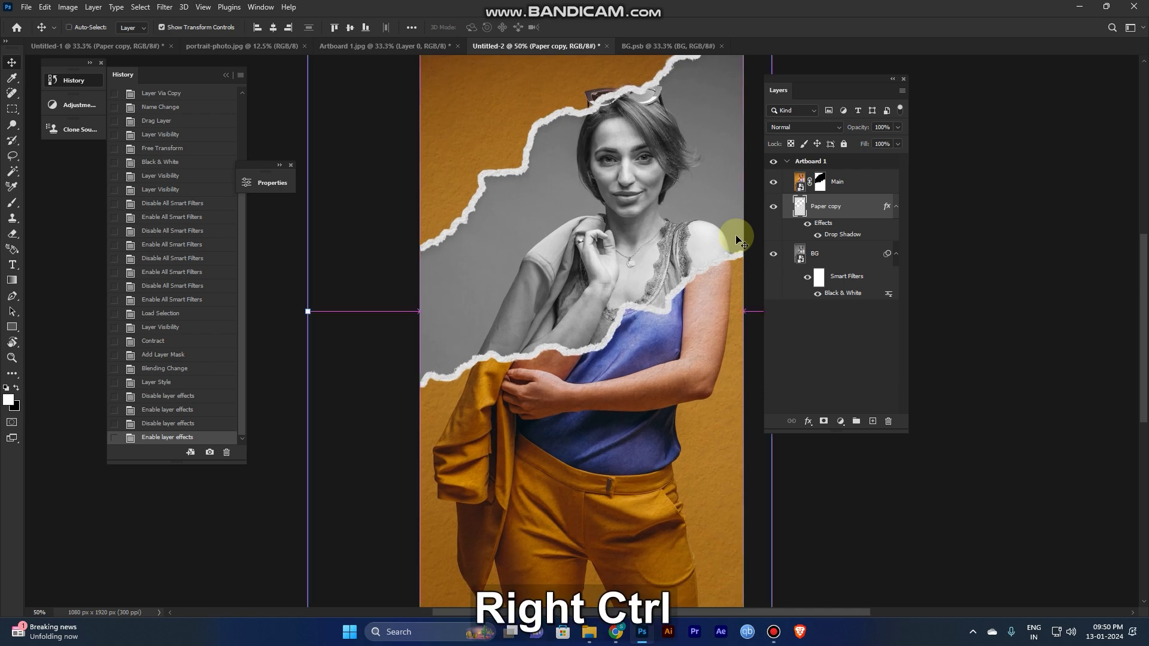
key(ctrl+minus)
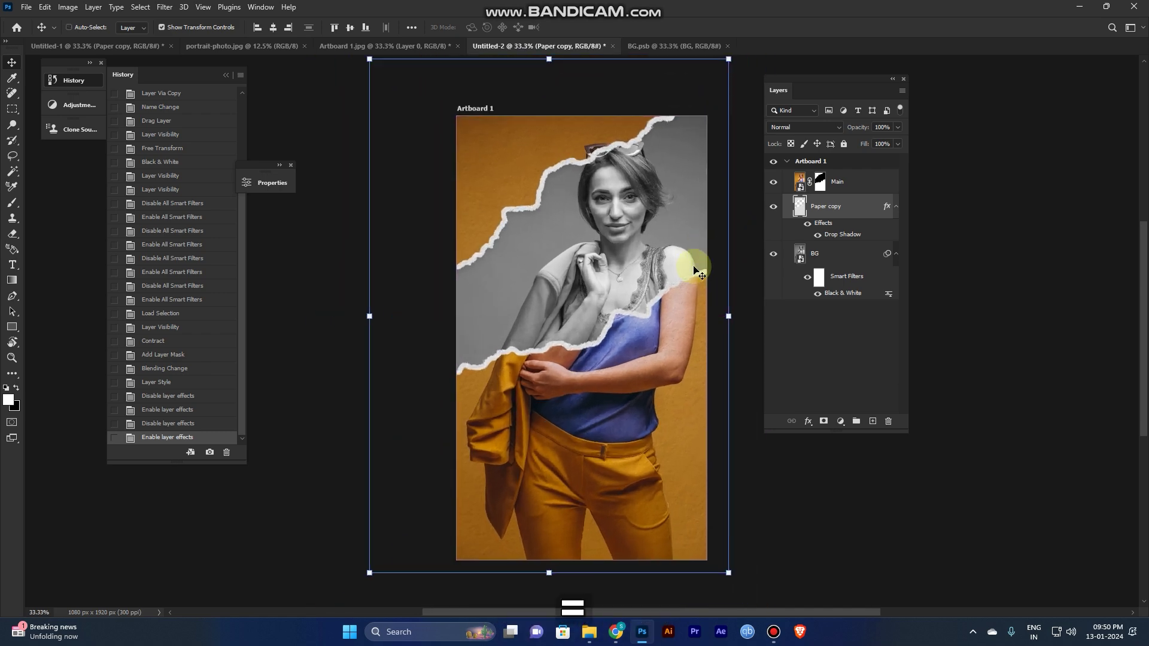
key(ctrl+plus)
key(ctrl+0)
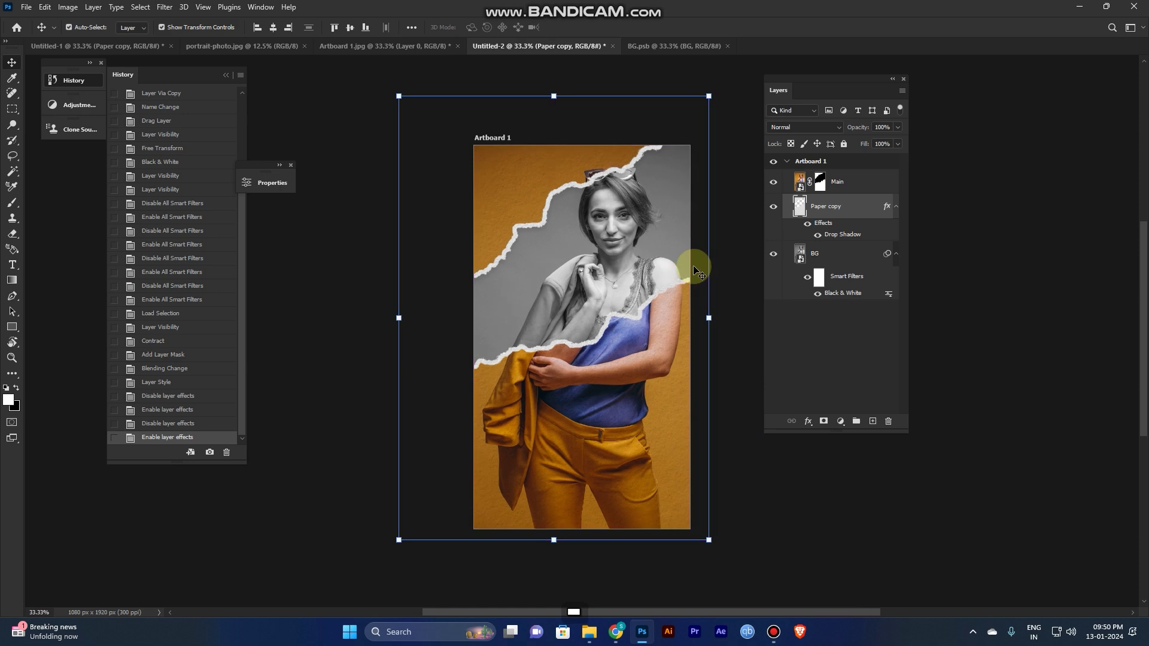
ctrl+click(802, 222)
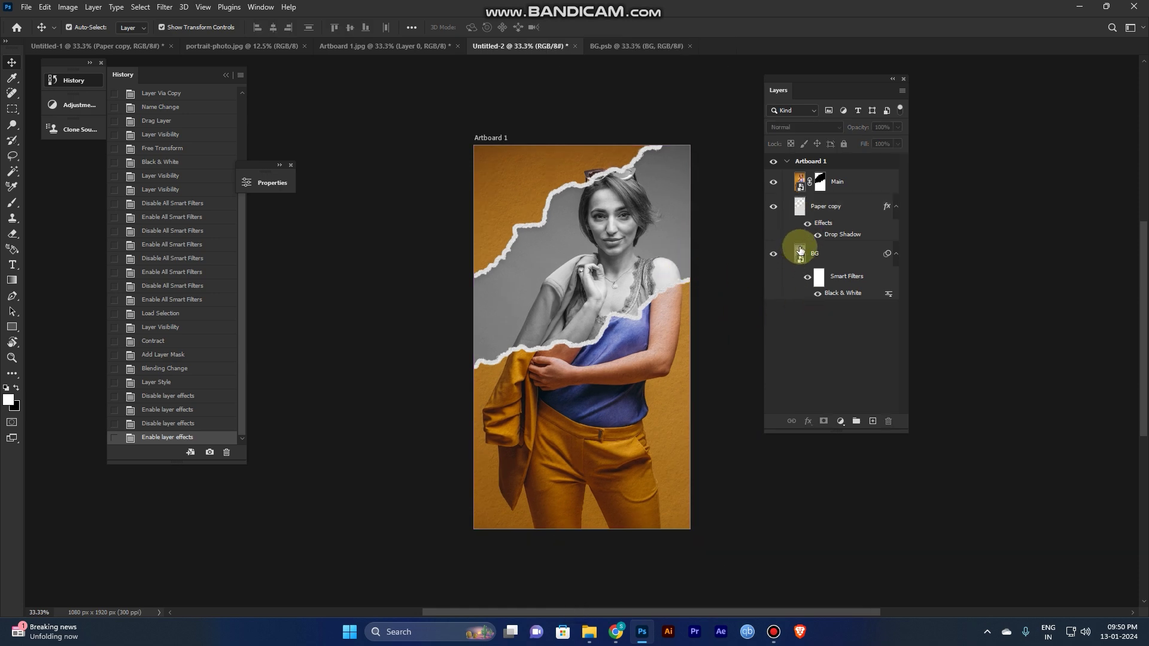
Step: Open the BG smart object and drag the new portrait photo into it
double_click(800, 248)
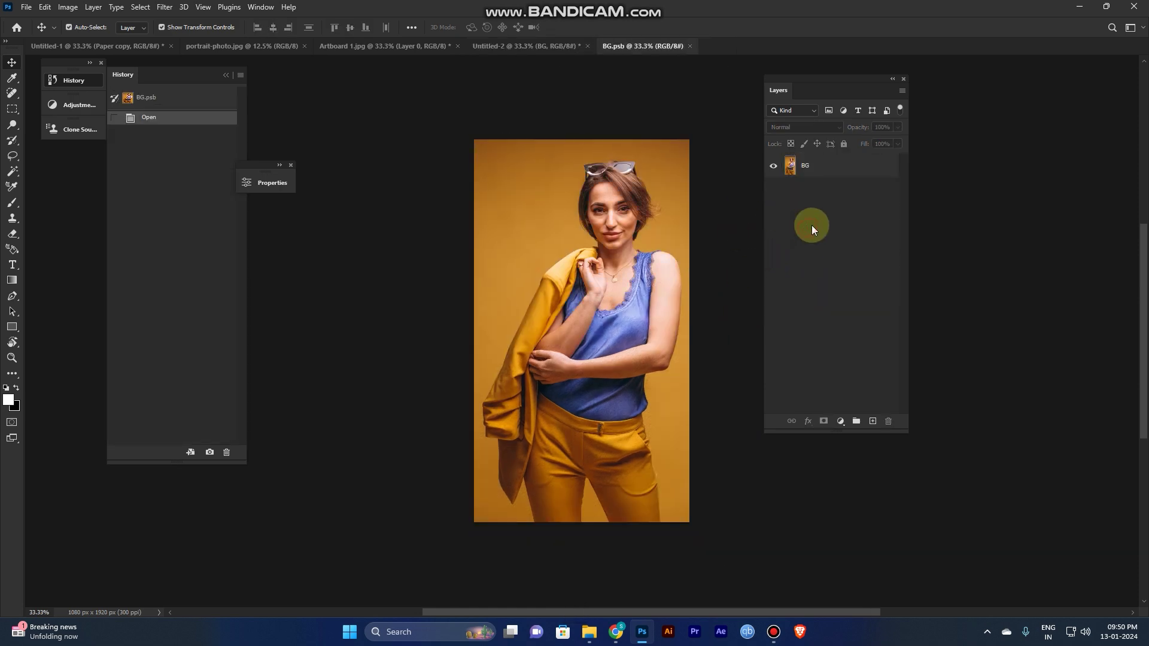
click(797, 171)
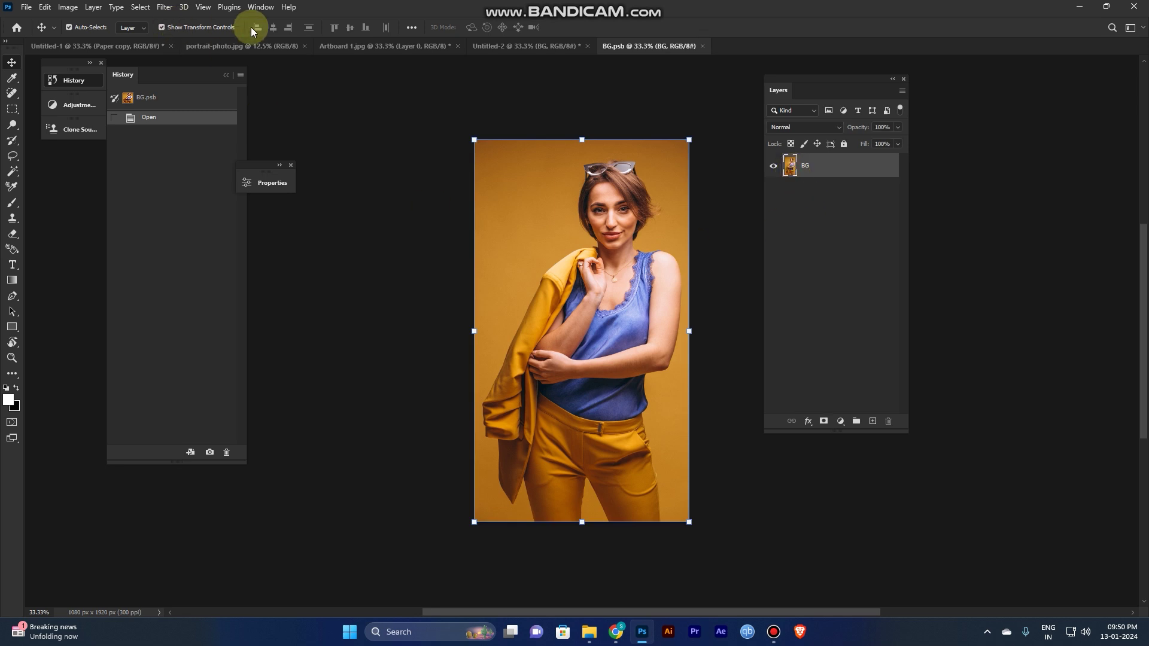
click(241, 46)
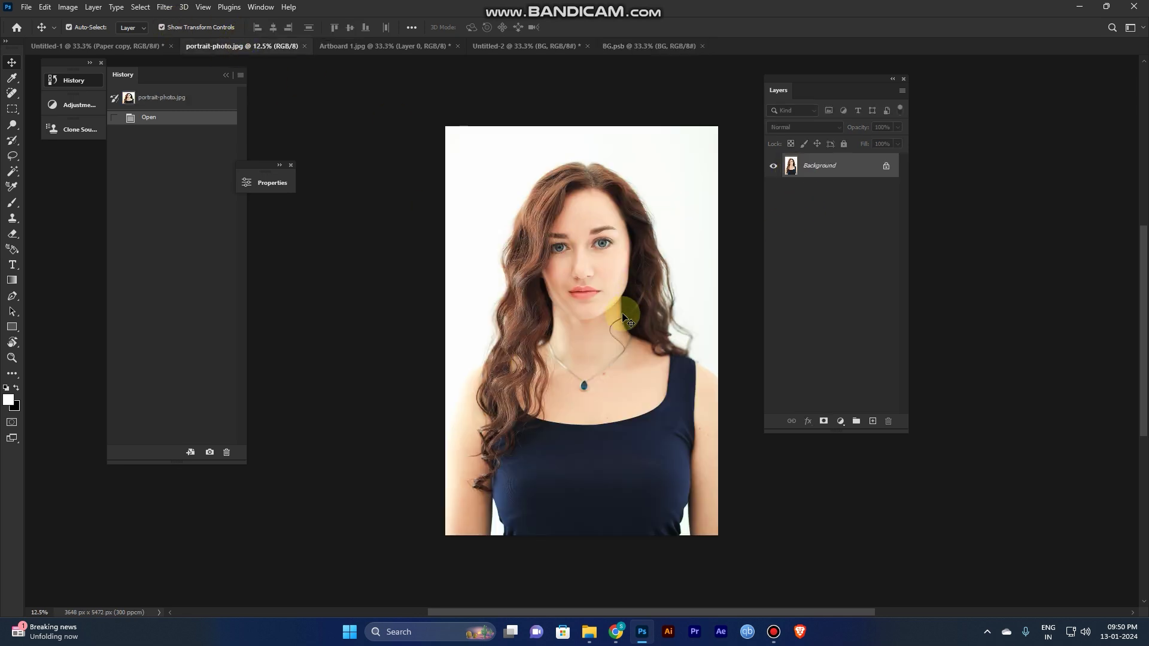
drag(593, 387, 584, 70)
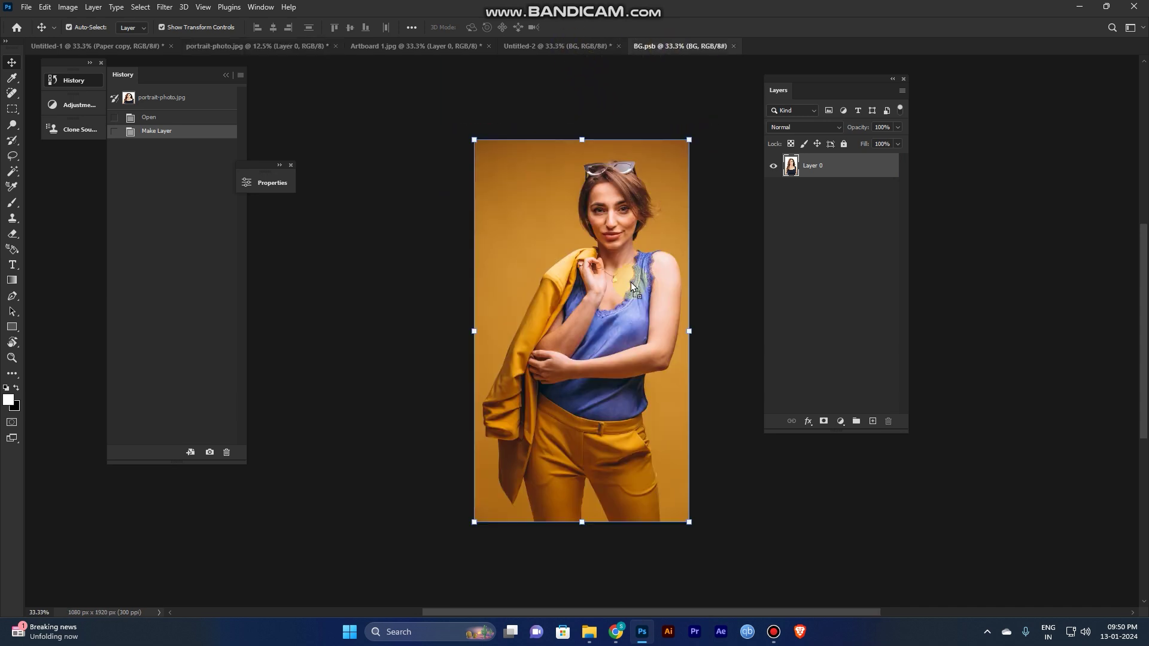
drag(666, 45, 599, 369)
Step: Free Transform the placed portrait, shrinking it with Alt to fit the frame
key(alt)
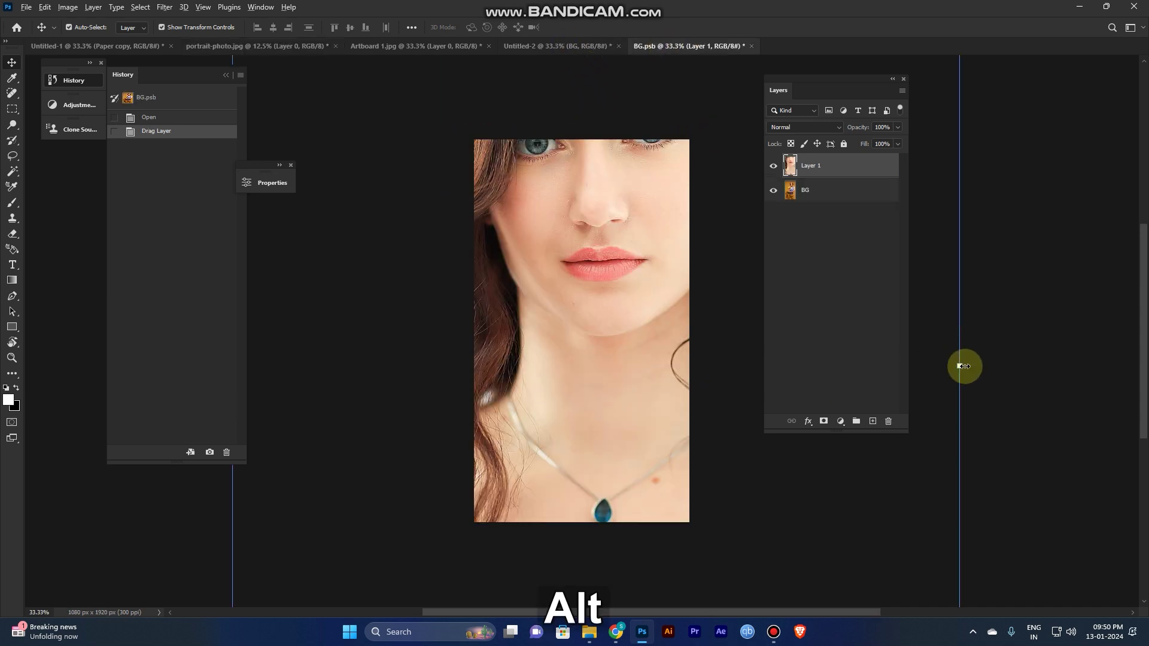
key(ctrl+t)
drag(742, 415, 661, 411)
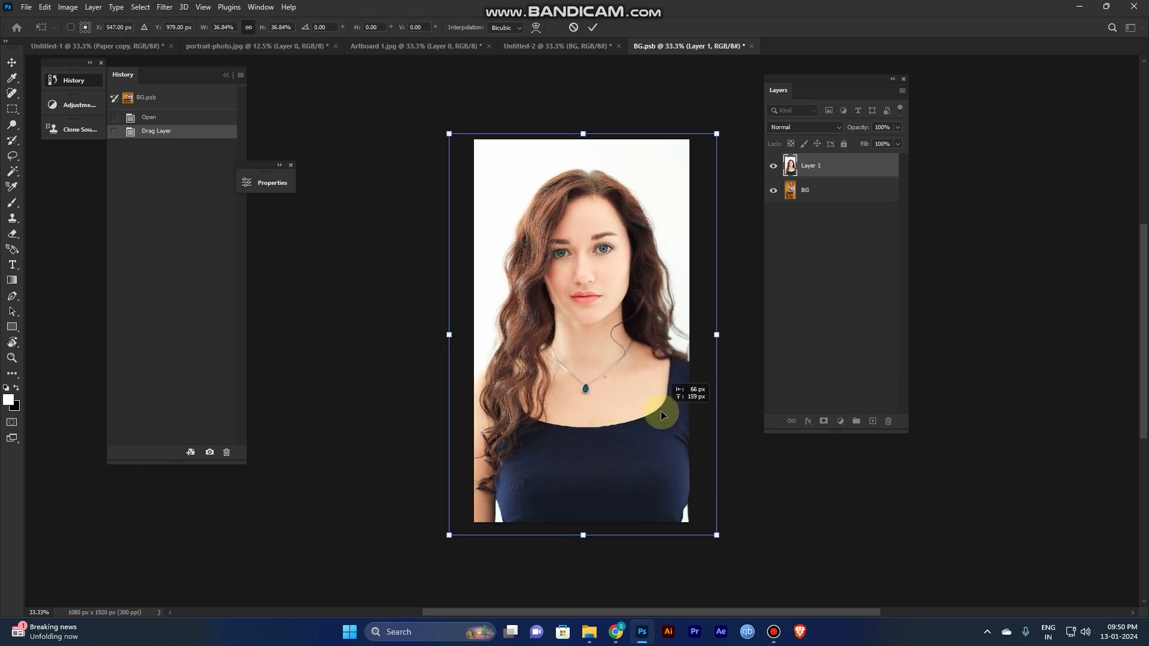
mouse_move(716, 334)
mouse_down()
mouse_move(678, 356)
mouse_move(710, 334)
mouse_up()
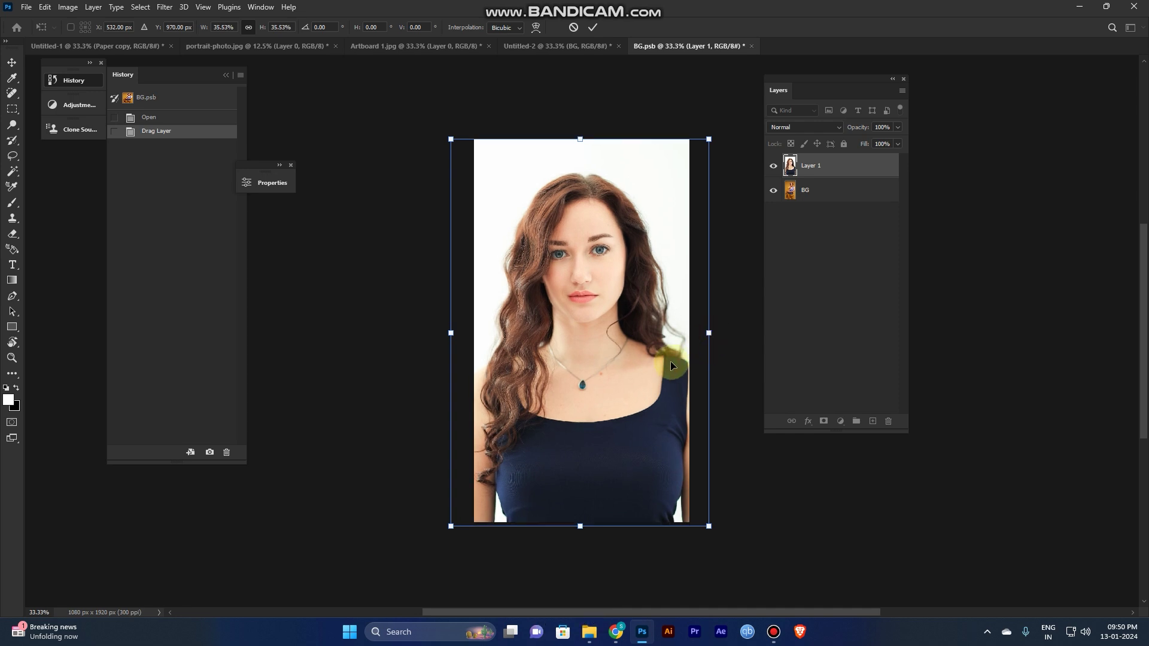
click(592, 27)
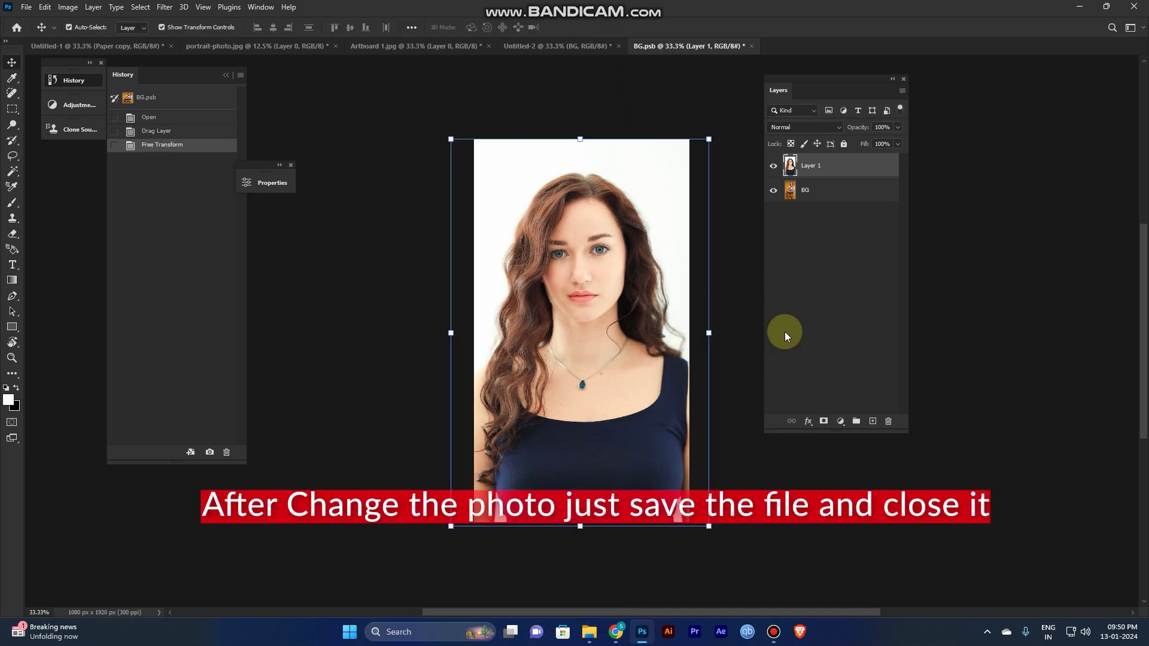
Step: Save and close the BG smart object, returning to the torn-paper template
click(816, 299)
key(ctrl+s)
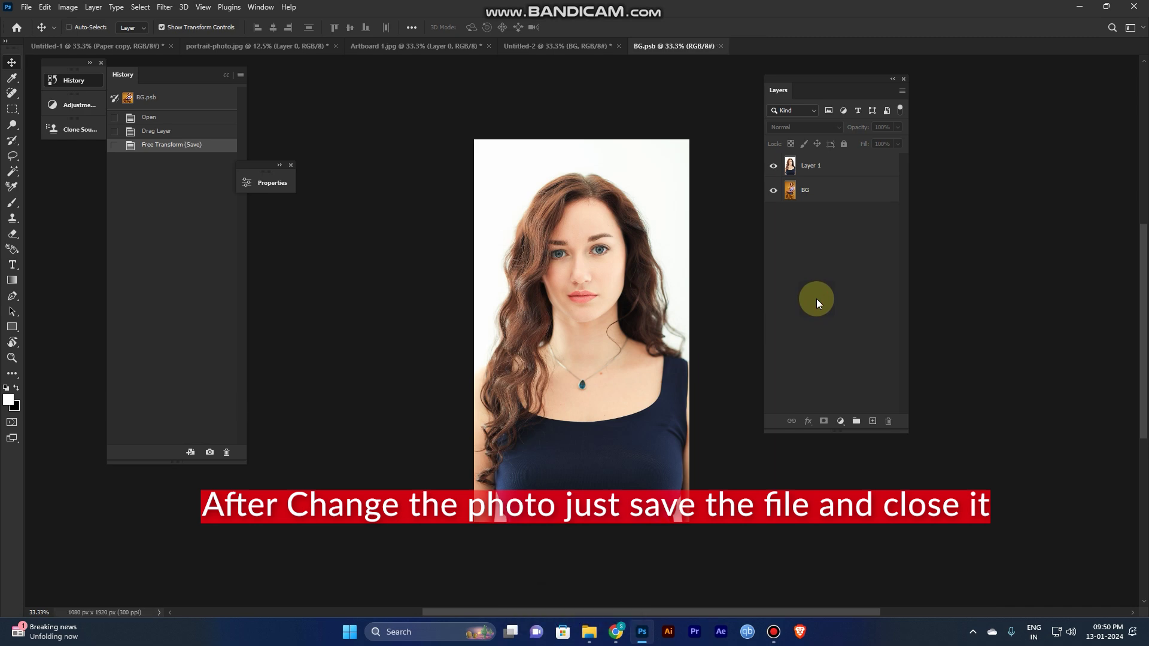
key(ctrl+w)
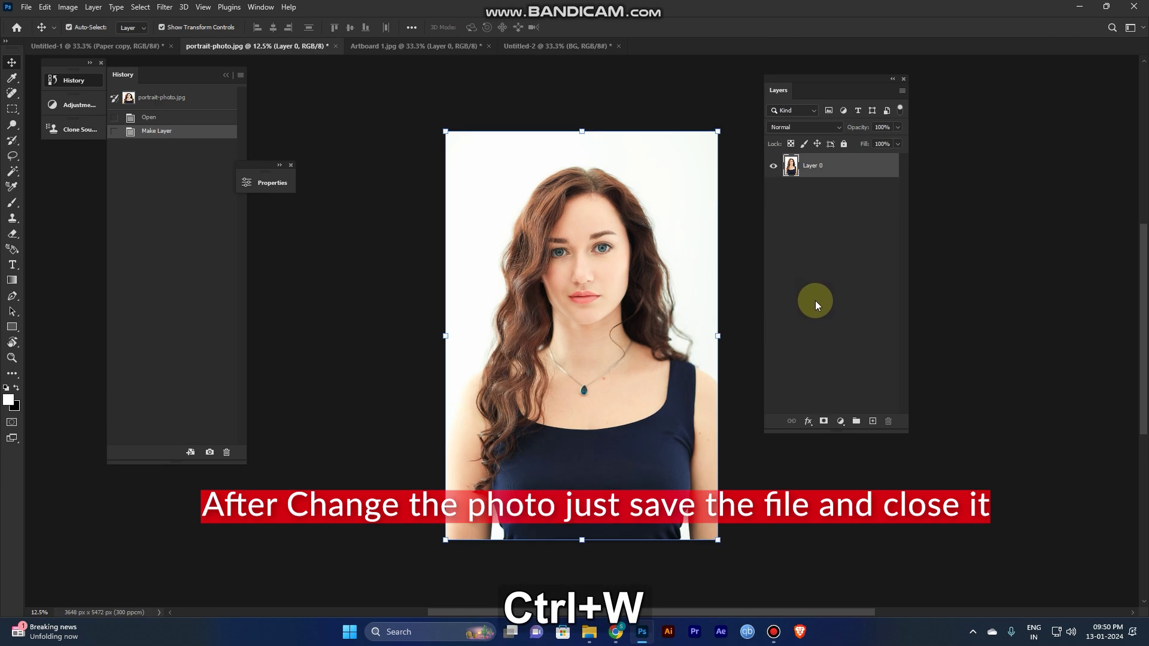
click(548, 45)
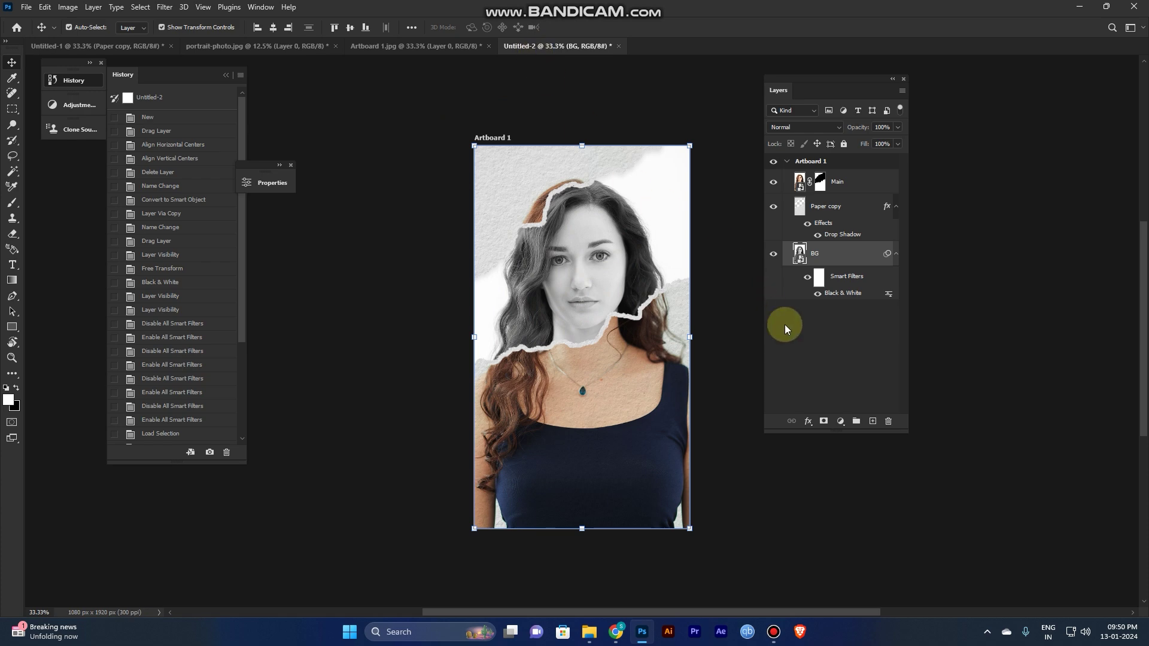
click(803, 350)
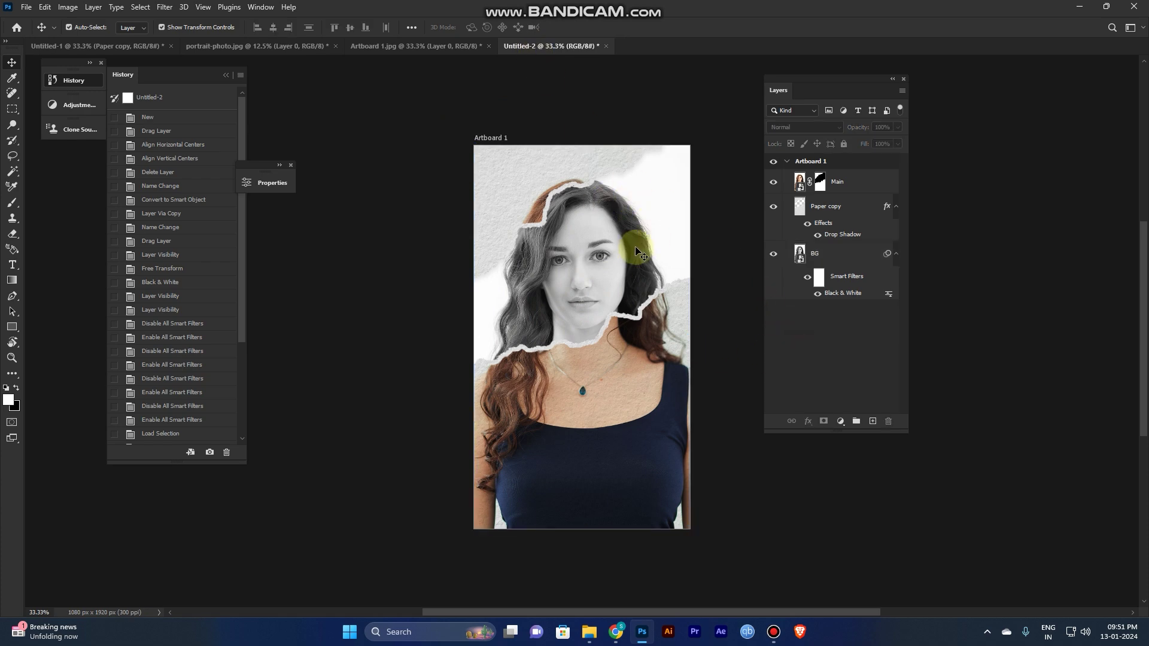
click(803, 209)
click(802, 332)
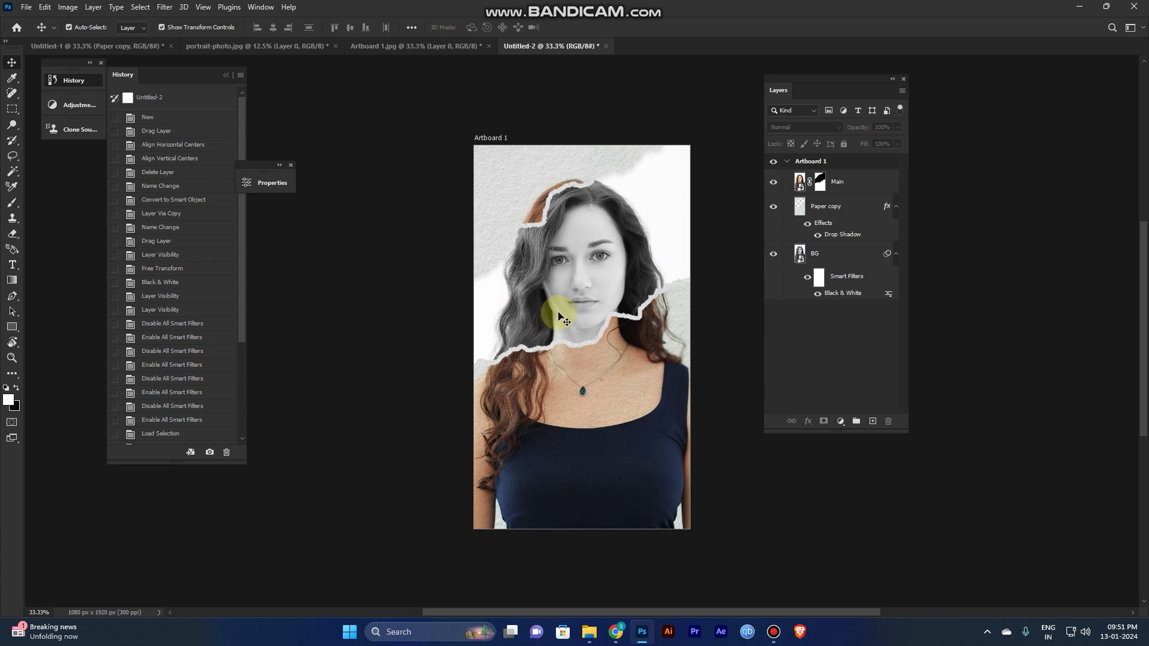
double_click(799, 182)
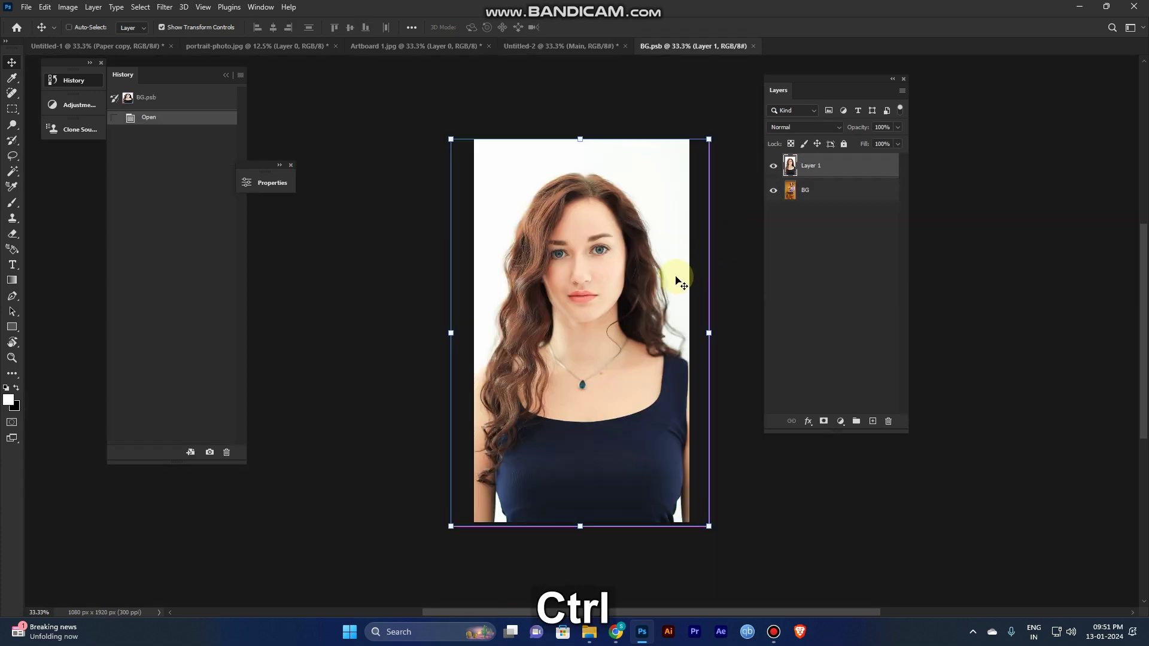
Step: Scale the portrait to about 108%, shift it right, then save and close the smart object
key(ctrl+t)
drag(709, 141, 716, 128)
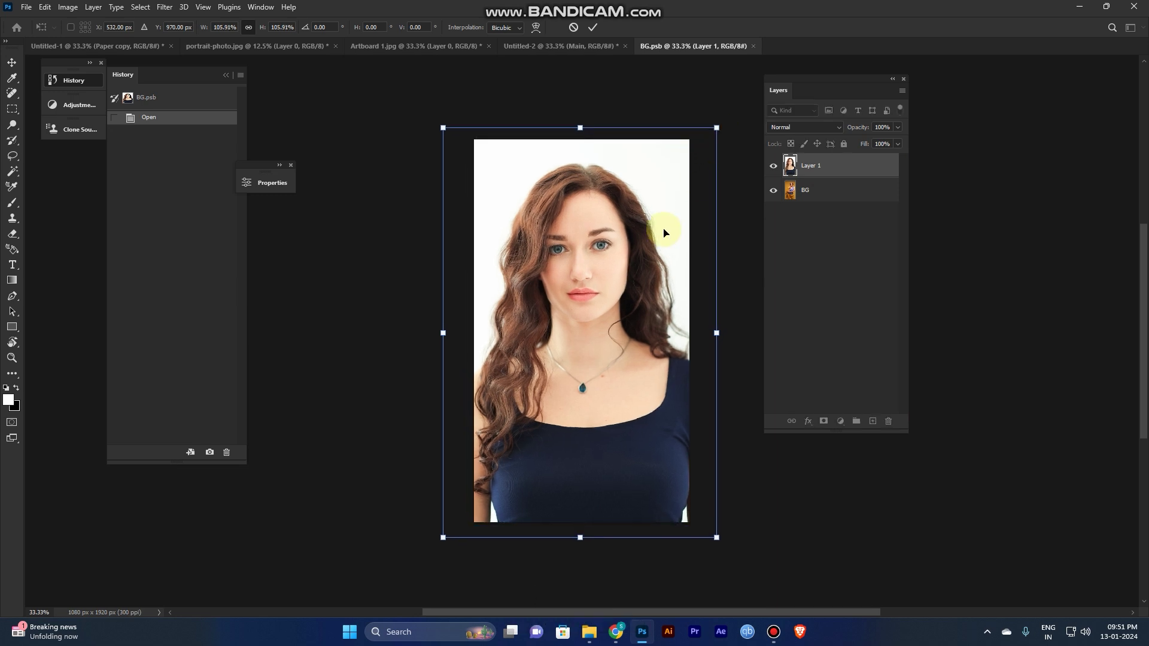
mouse_move(664, 233)
mouse_down()
mouse_move(680, 231)
mouse_move(635, 163)
mouse_up()
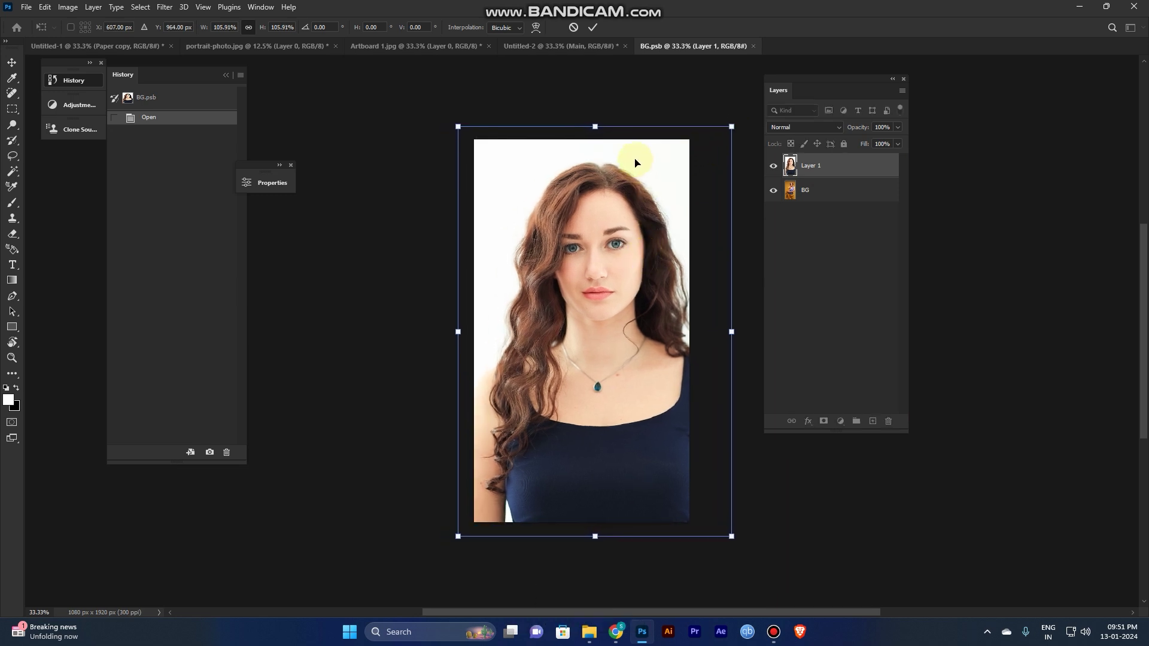
alt+drag(595, 126, 595, 123)
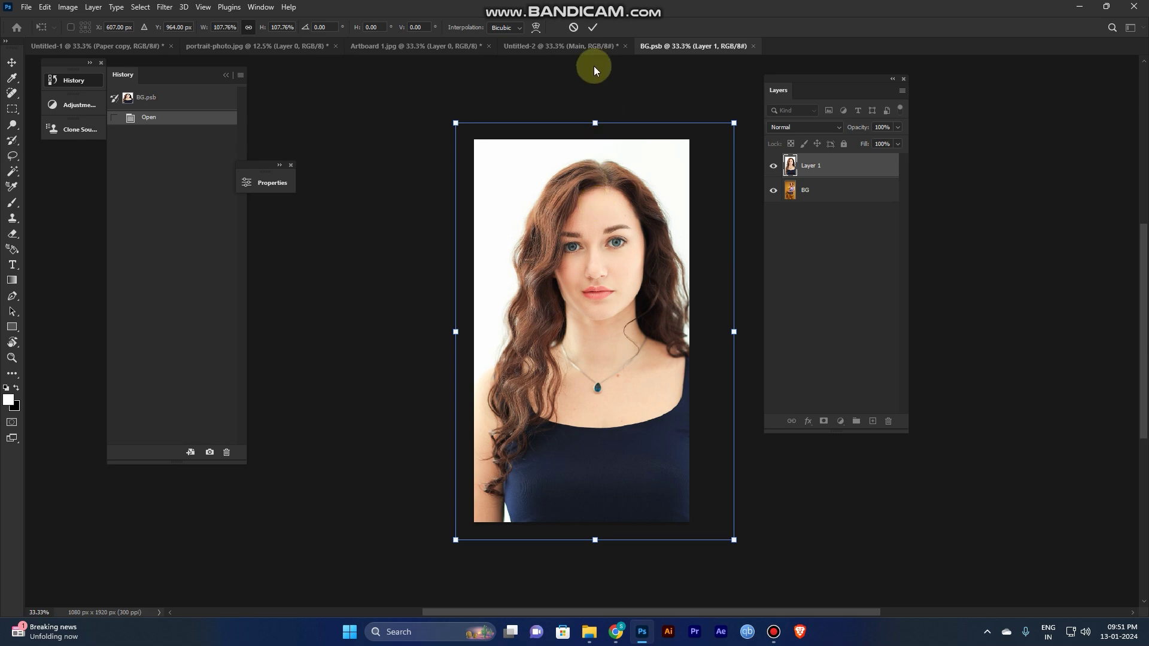
click(592, 28)
key(ctrl+s)
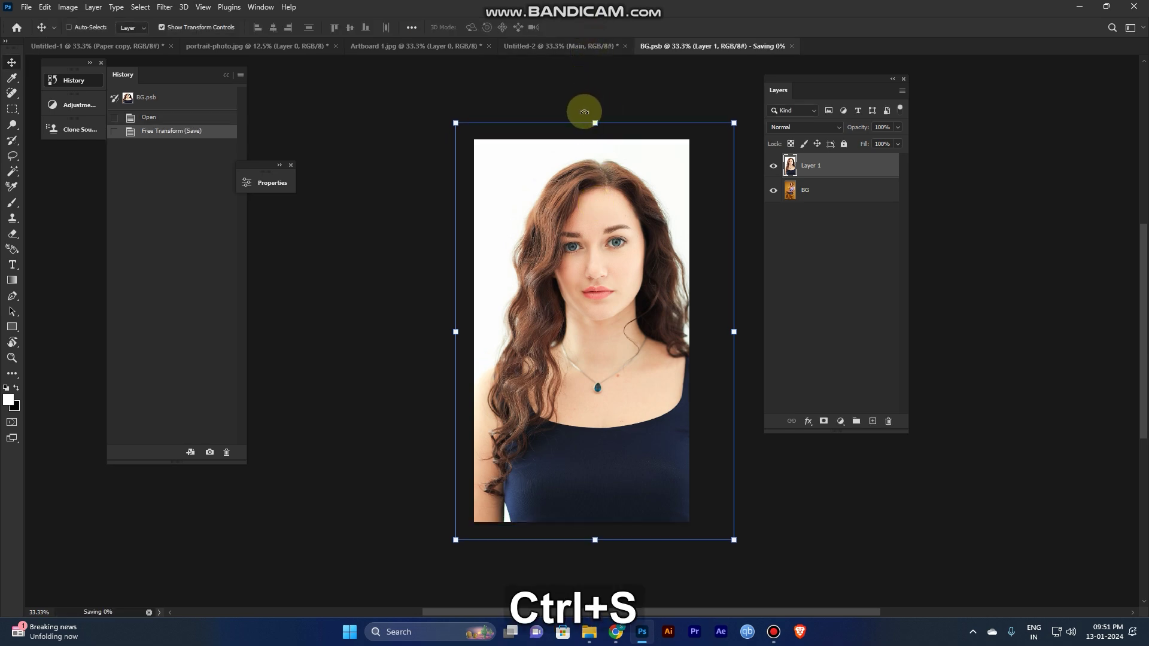
key(ctrl+w)
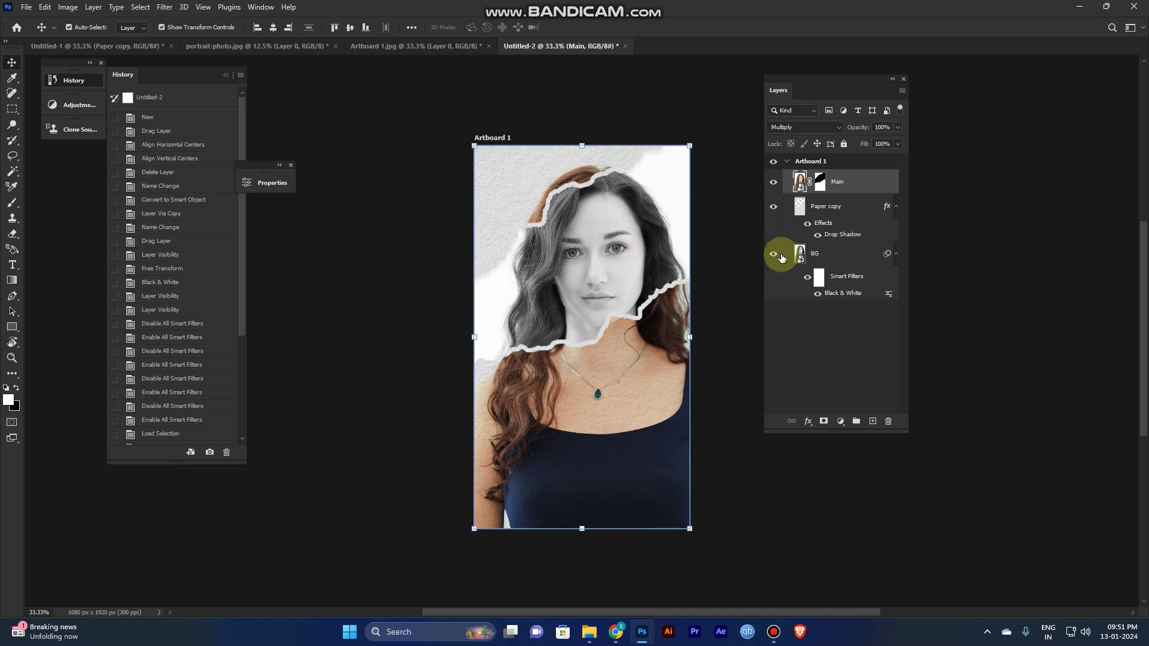
alt+click(773, 181)
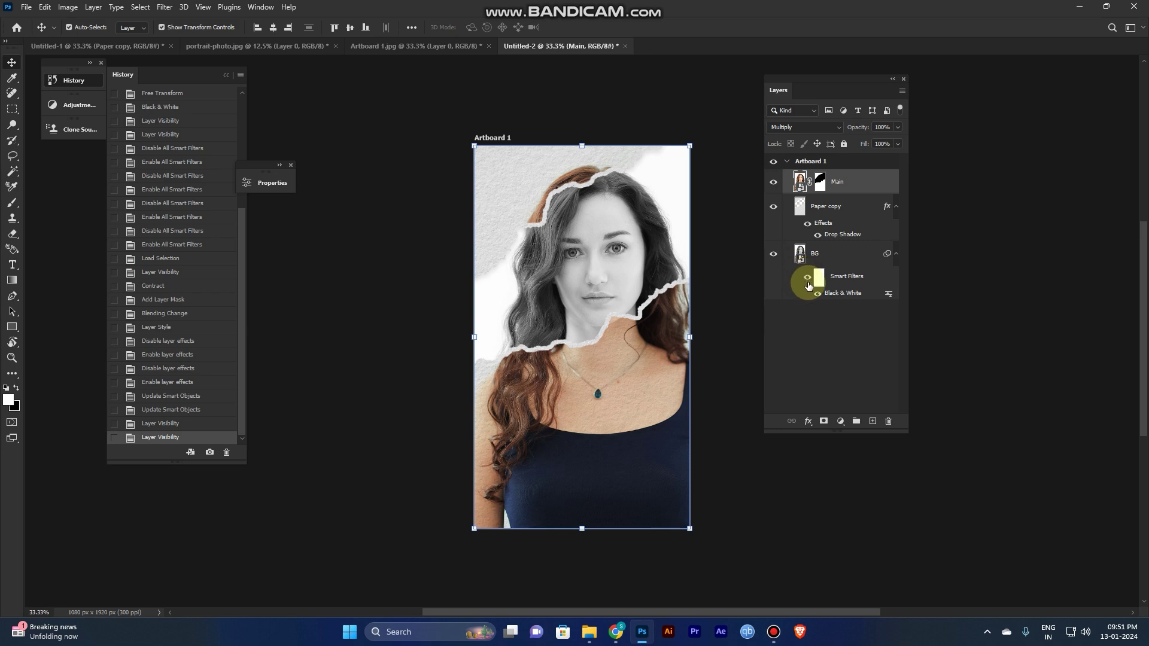
click(798, 377)
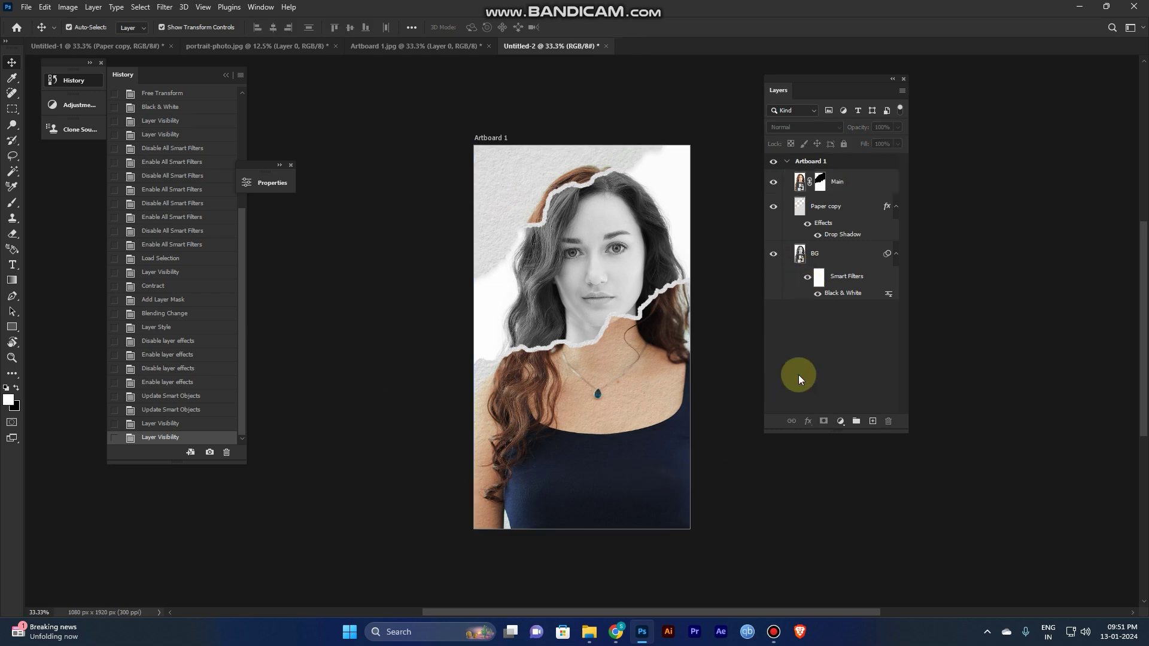